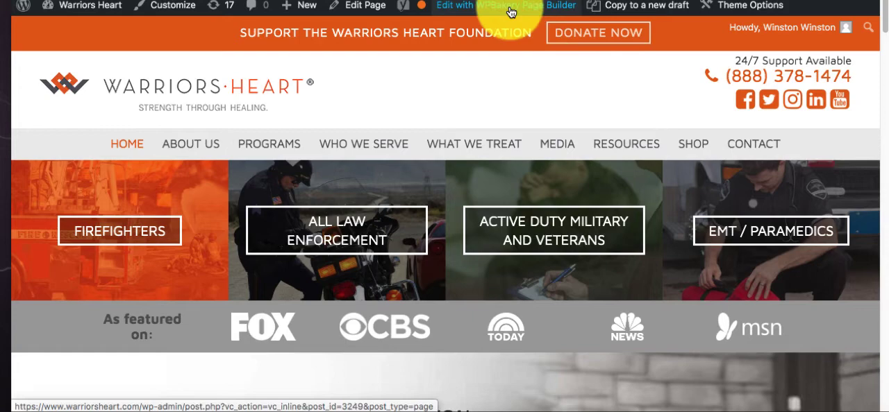
scroll(347, 278, down, 15)
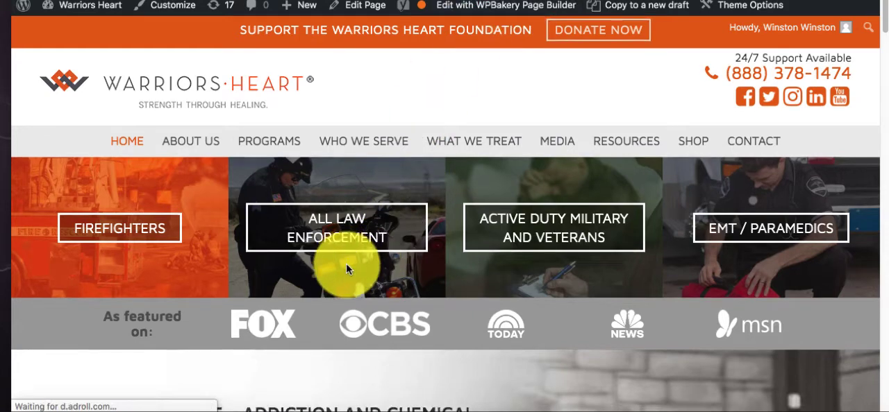
scroll(344, 259, up, 15)
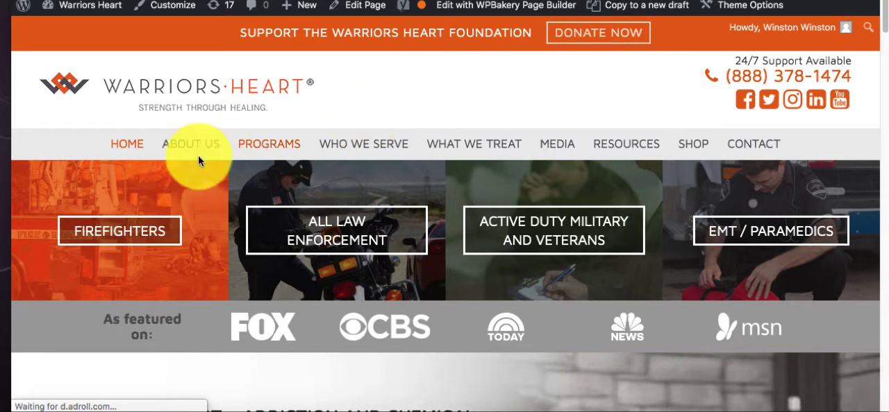
mouse_move(180, 147)
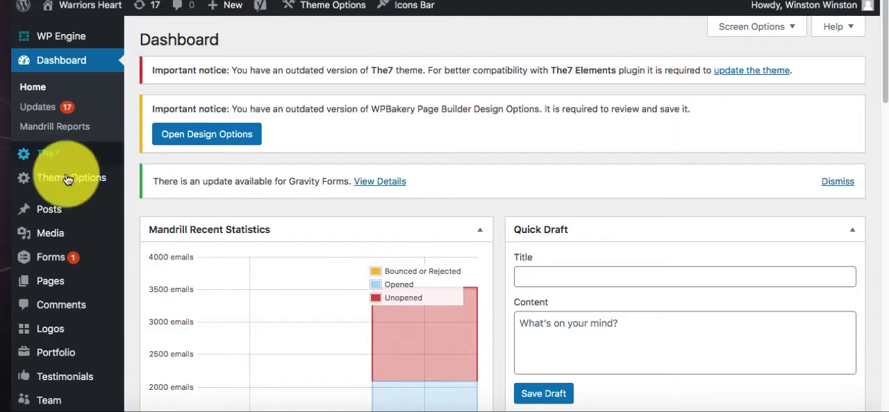
- Open the list of all pages from the site's admin dashboard
mouse_move(50, 248)
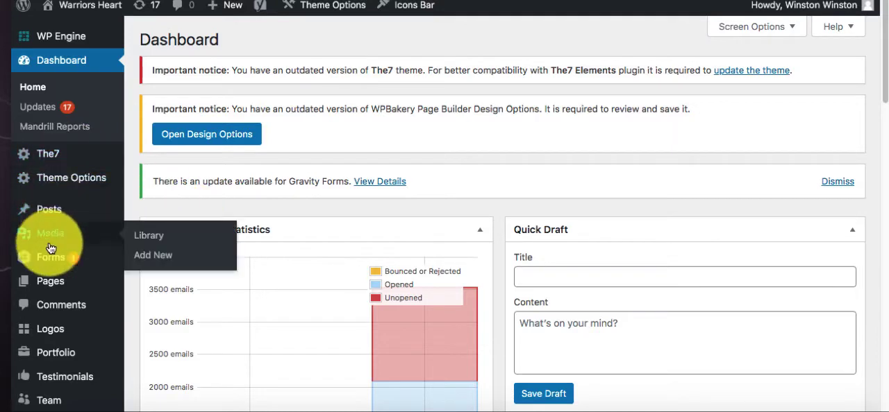
mouse_move(41, 283)
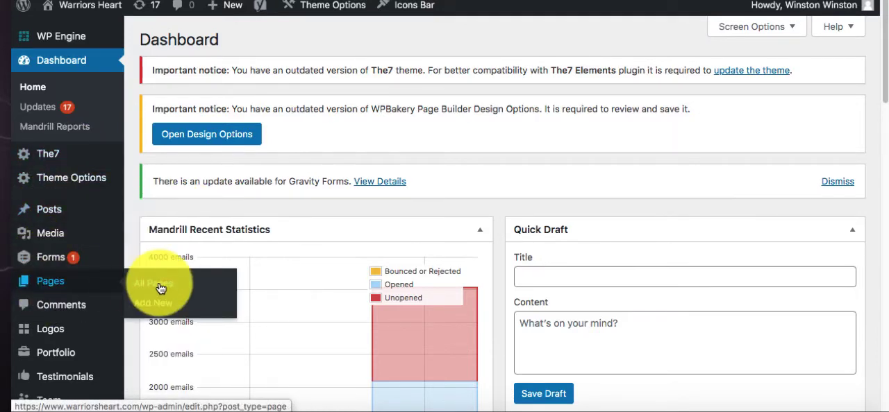
click(160, 286)
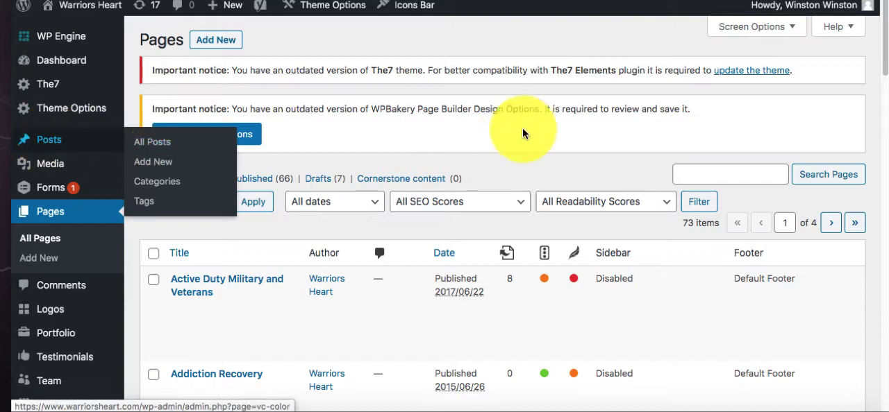
- Switch to the public Warriors Heart site and open its Meet The Team page
mouse_move(52, 143)
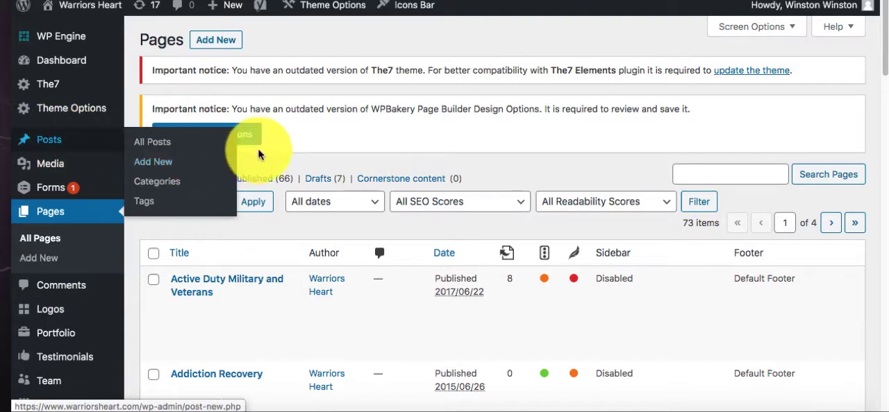
click(694, 174)
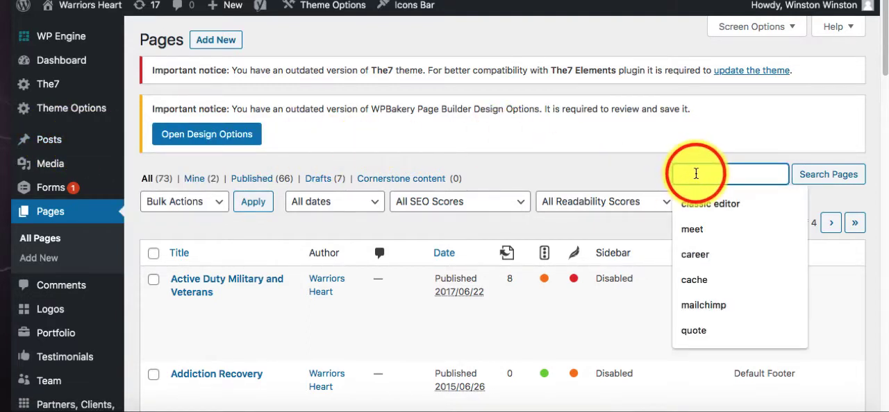
click(385, 1)
mouse_move(185, 139)
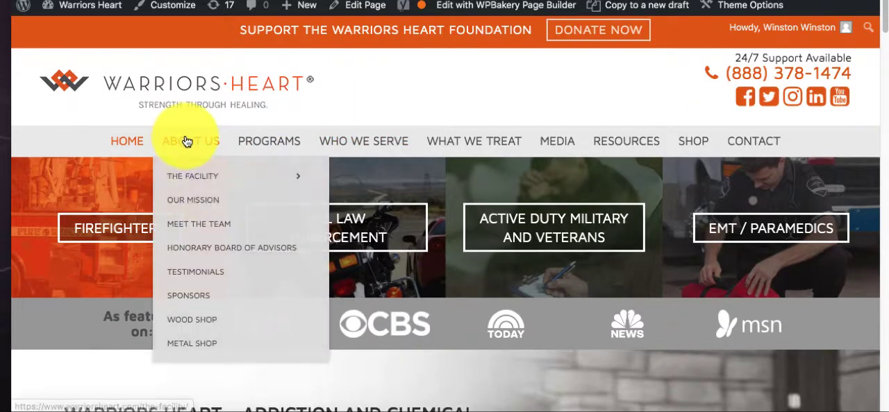
click(201, 221)
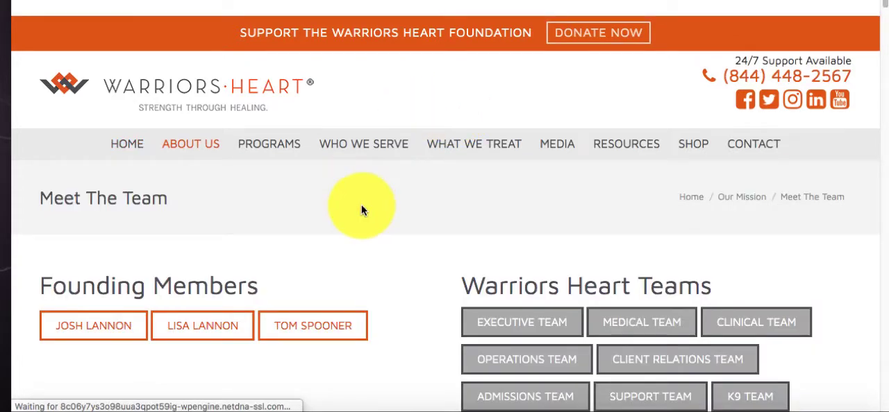
- Jump to the second founding member's profile and look through the founders' photos, titles and biographies down to the Executive Team section
scroll(361, 212, down, 3)
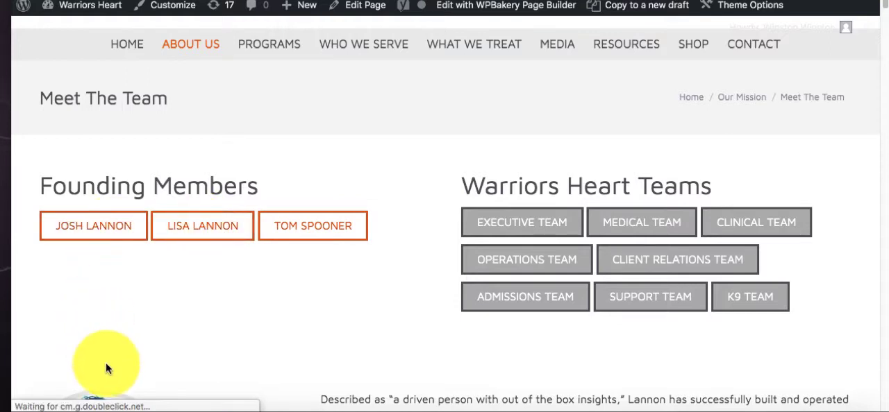
click(113, 243)
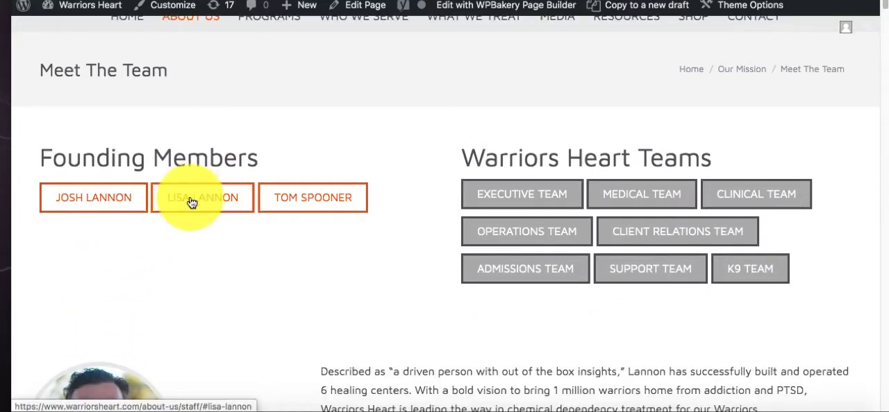
click(194, 199)
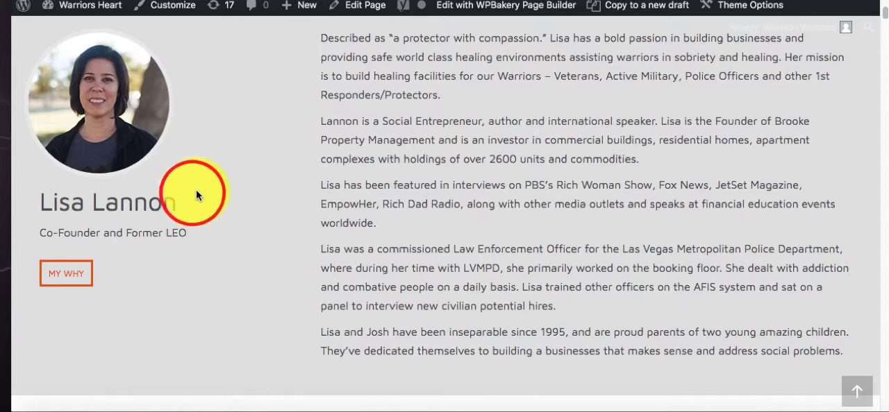
scroll(228, 167, up, 10)
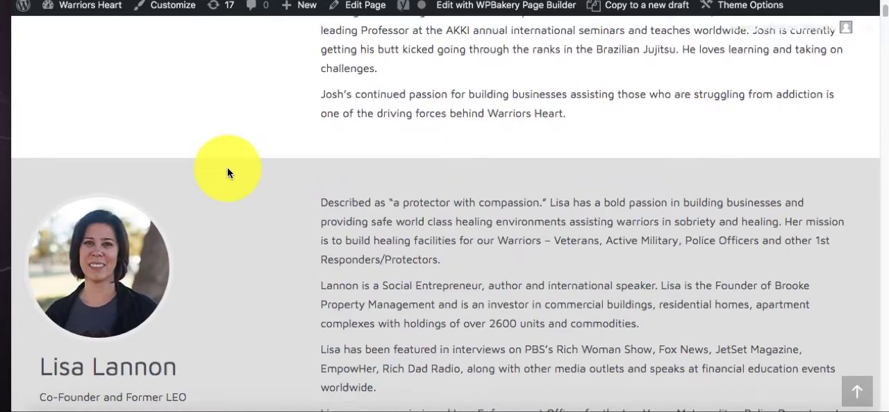
scroll(232, 174, down, 7)
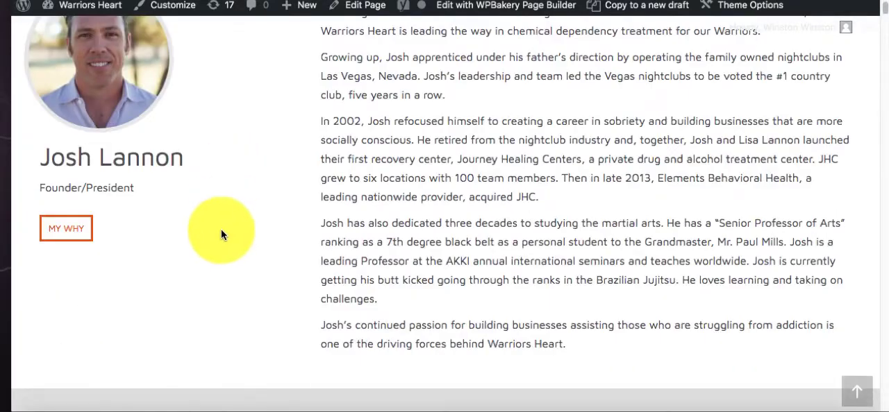
scroll(208, 216, down, 3)
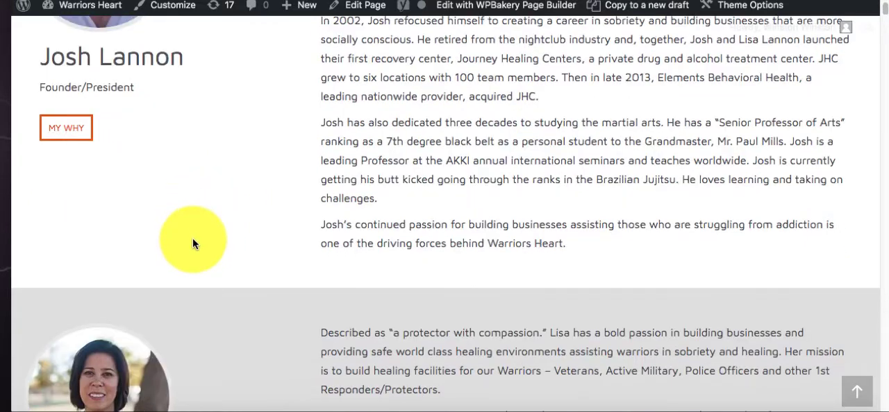
scroll(205, 236, down, 3)
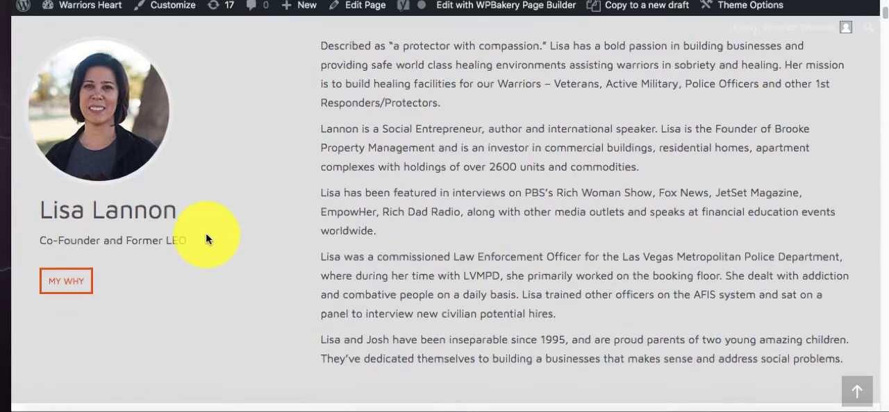
scroll(205, 239, down, 2)
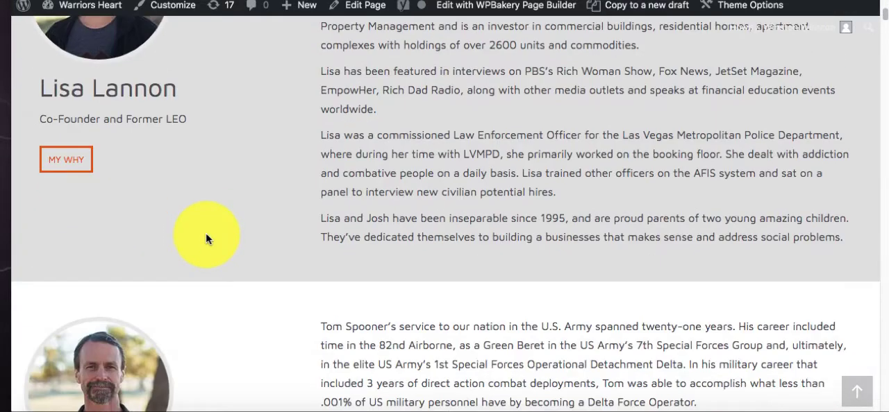
scroll(229, 260, down, 6)
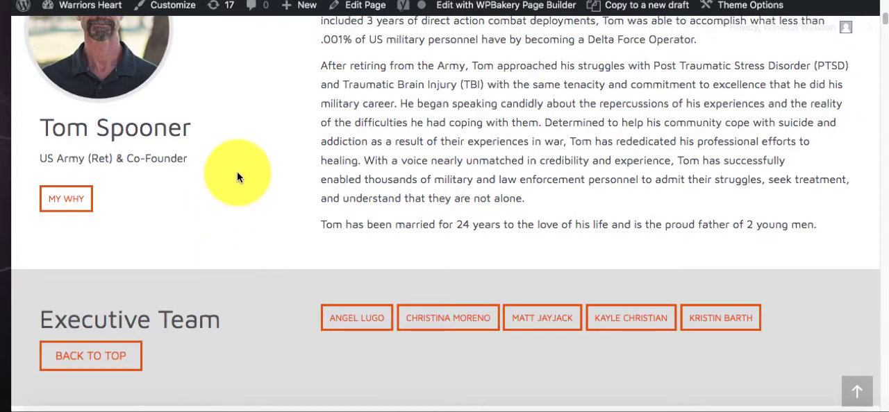
- Examine the rollover photos of the three founding members' portraits on the Meet The Team page
scroll(224, 194, up, 15)
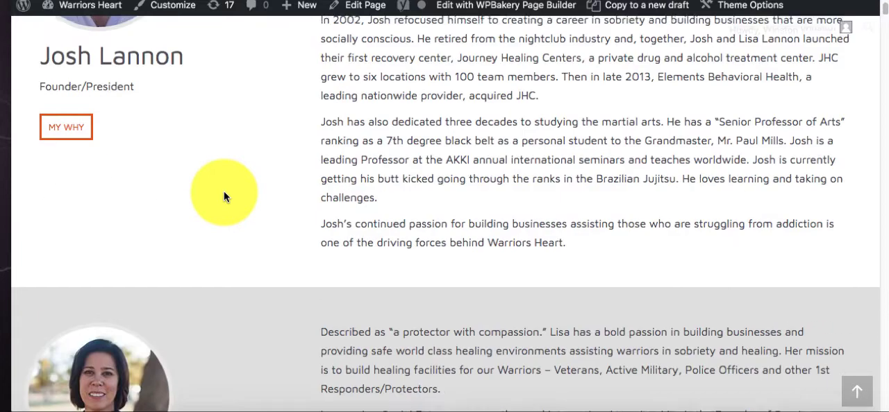
scroll(224, 196, down, 6)
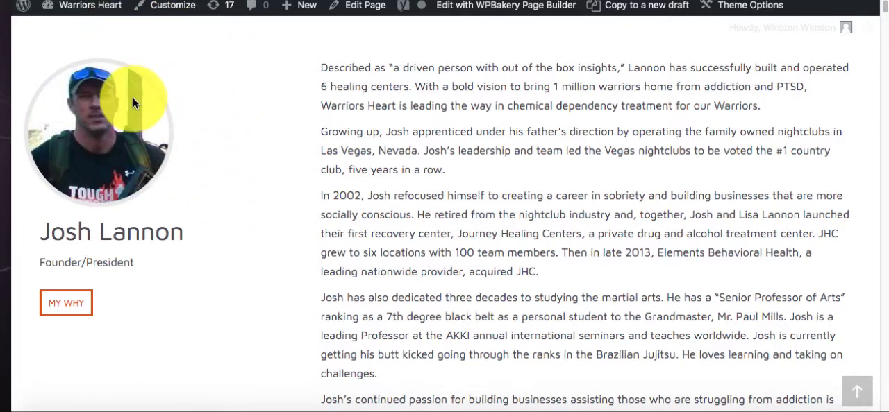
scroll(211, 169, down, 4)
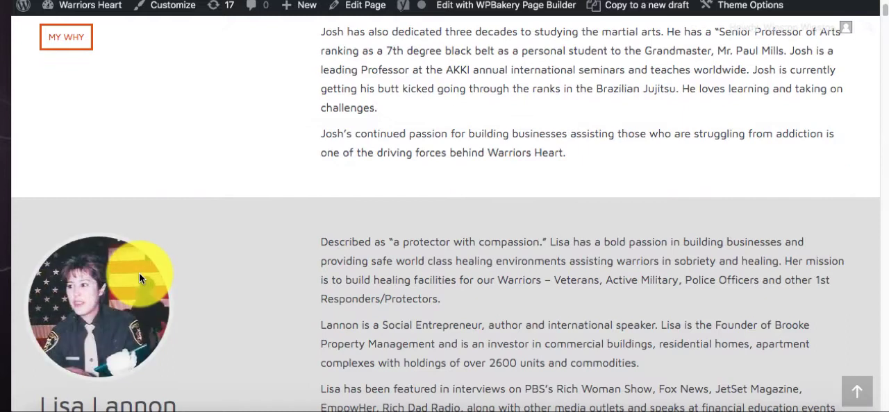
scroll(160, 264, down, 1)
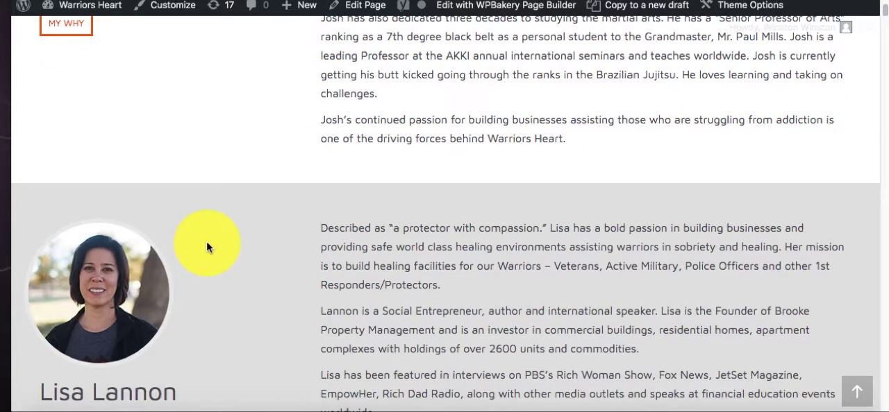
scroll(207, 246, down, 1)
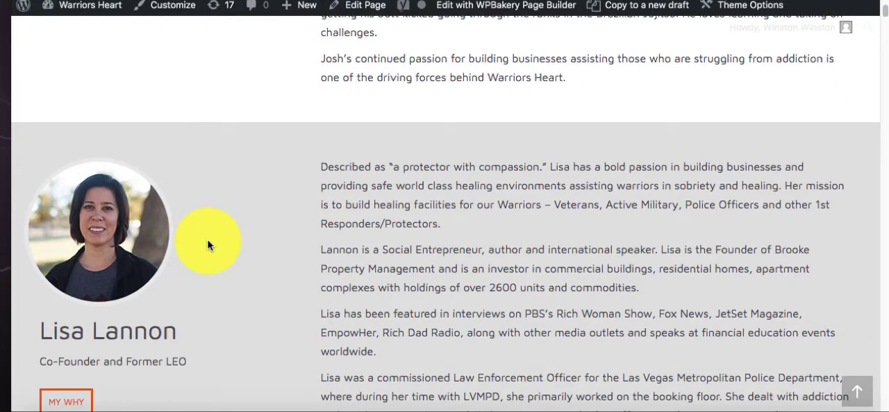
mouse_move(149, 233)
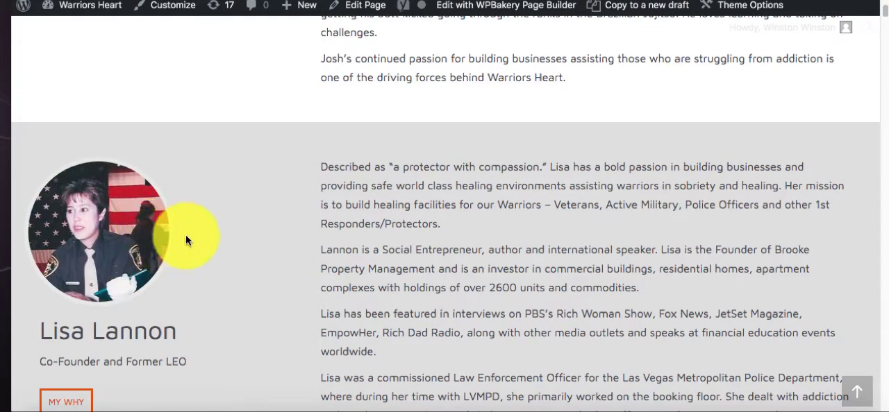
scroll(194, 236, down, 4)
mouse_move(138, 334)
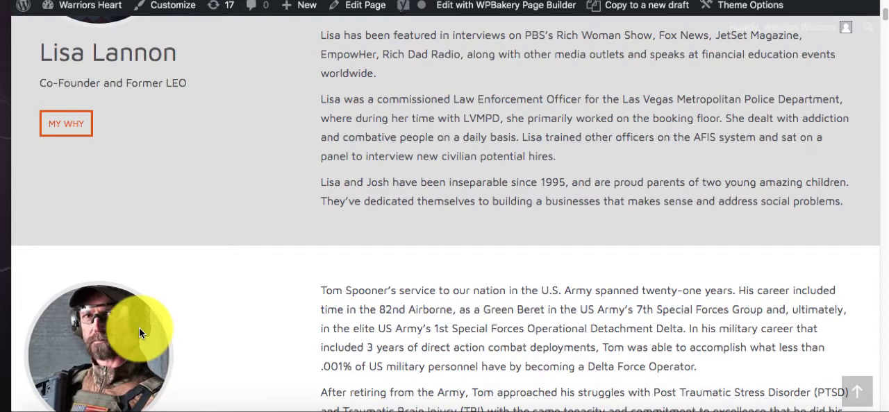
scroll(194, 291, down, 4)
scroll(211, 281, up, 15)
scroll(212, 276, up, 2)
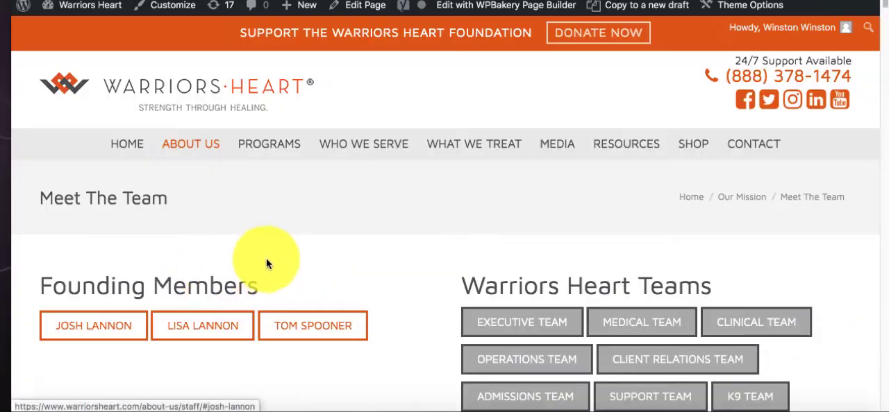
scroll(412, 319, down, 2)
scroll(398, 308, down, 2)
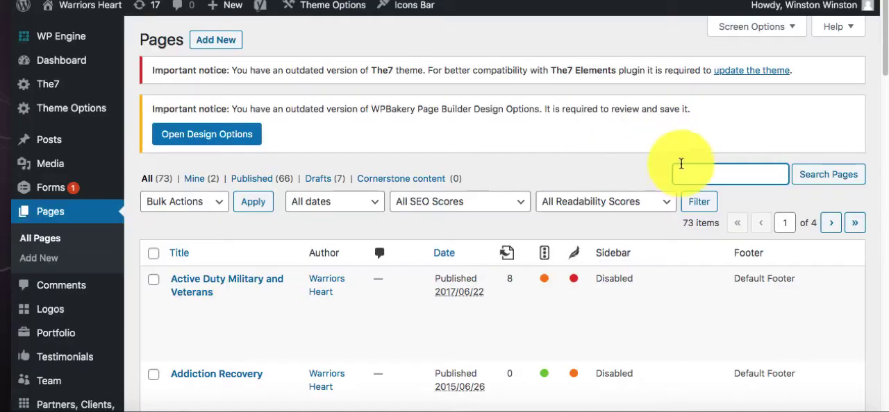
- Search the admin page list for "meet the" and locate the Meet The Team page among the results
click(685, 169)
text(meet the)
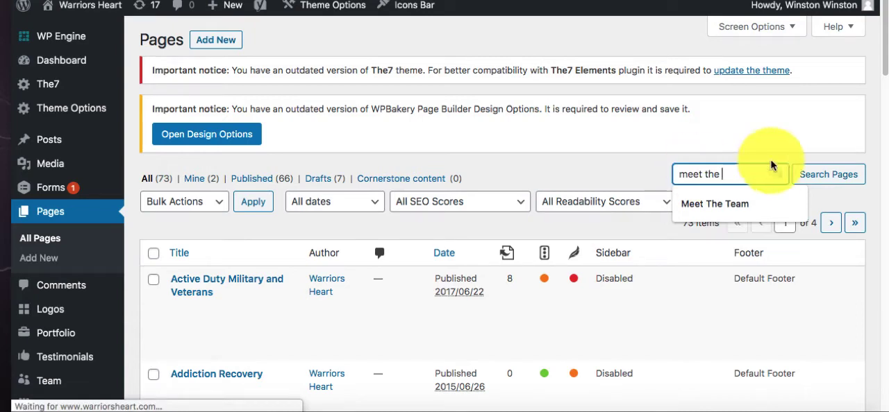
click(808, 175)
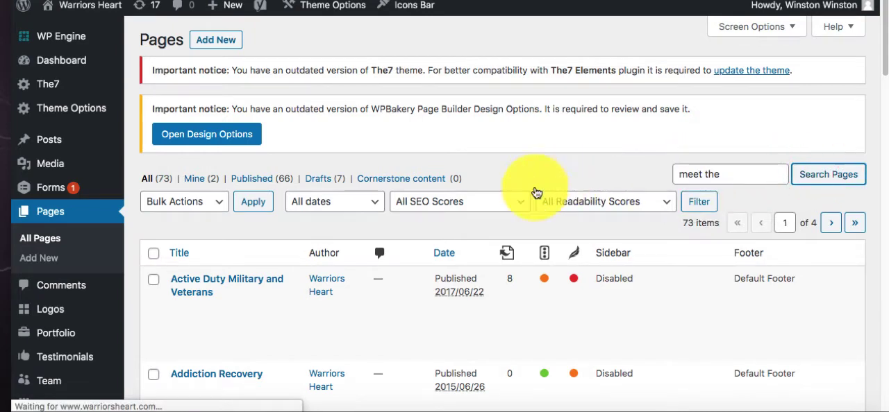
scroll(268, 266, down, 5)
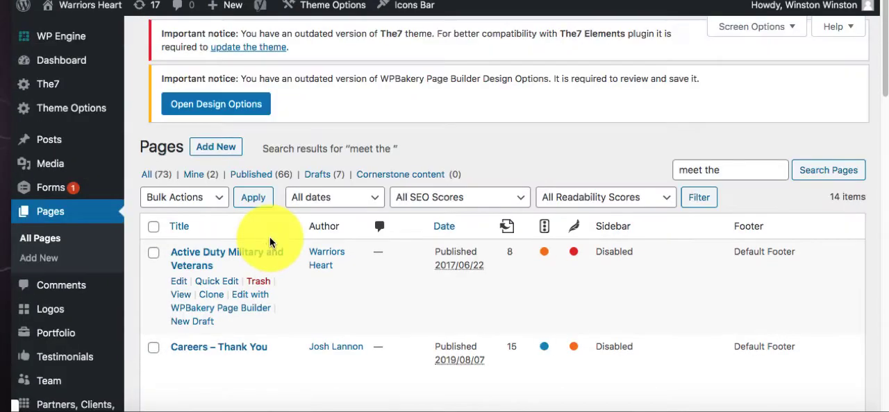
scroll(267, 229, down, 6)
scroll(270, 241, down, 12)
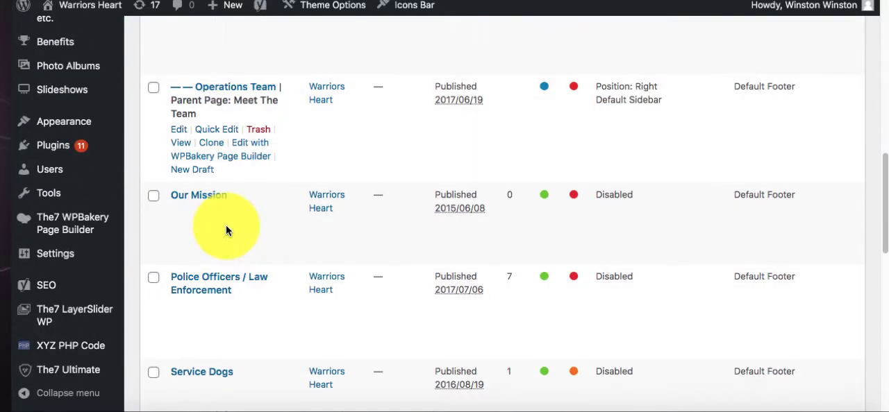
scroll(224, 232, down, 8)
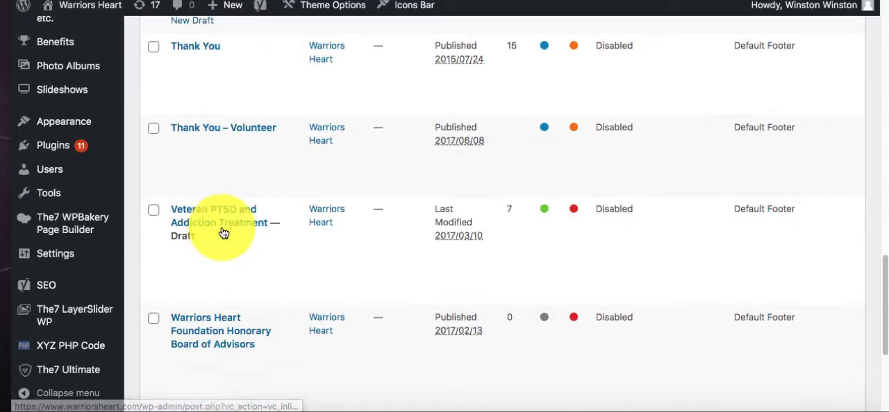
scroll(225, 232, up, 16)
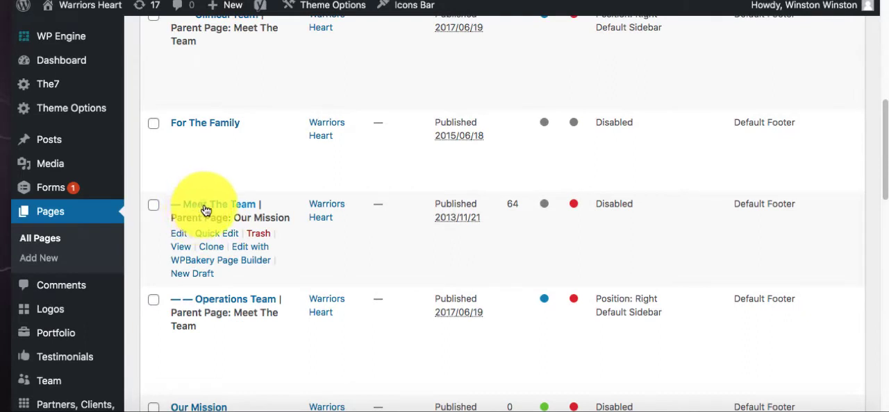
scroll(204, 213, up, 2)
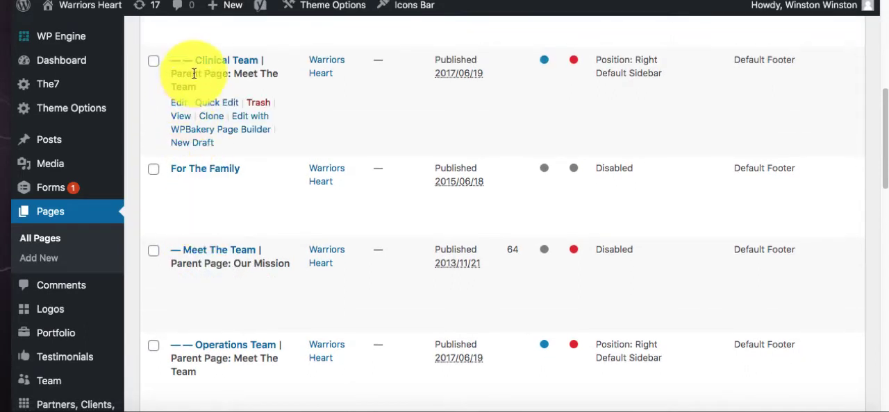
- Open the Meet The Team page, whose parent page is Our Mission, for editing
scroll(184, 253, down, 1)
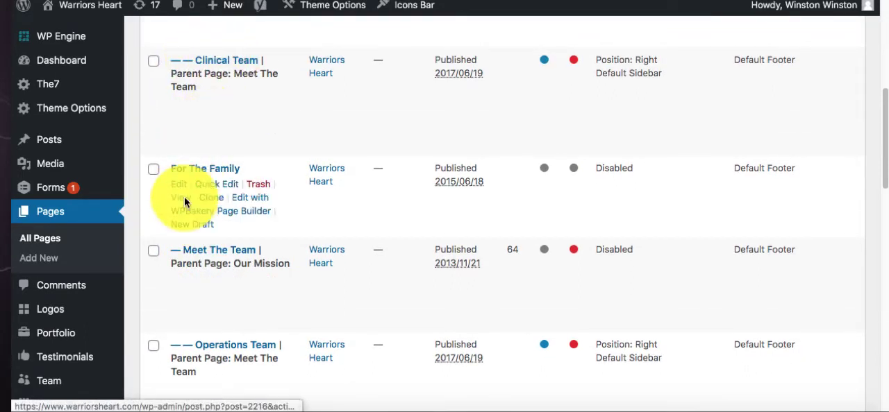
scroll(184, 252, down, 1)
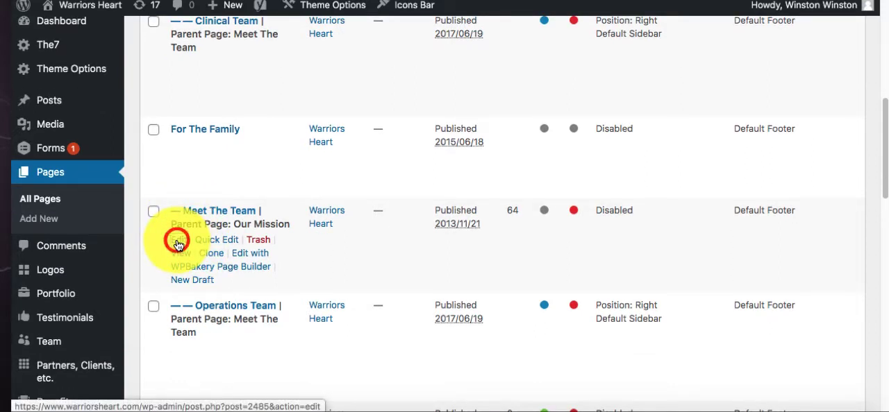
click(179, 243)
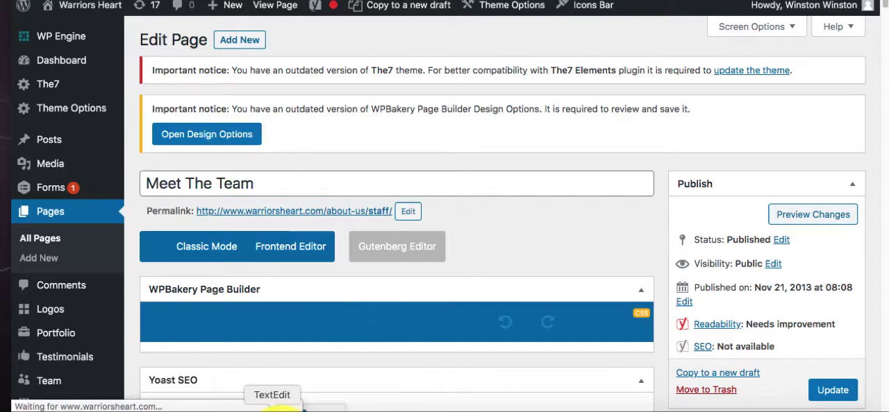
- Switch to TextEdit, open the new team member's bio note from the desktop, and place its window over the WH TExt edits document
click(276, 410)
scroll(378, 208, up, 3)
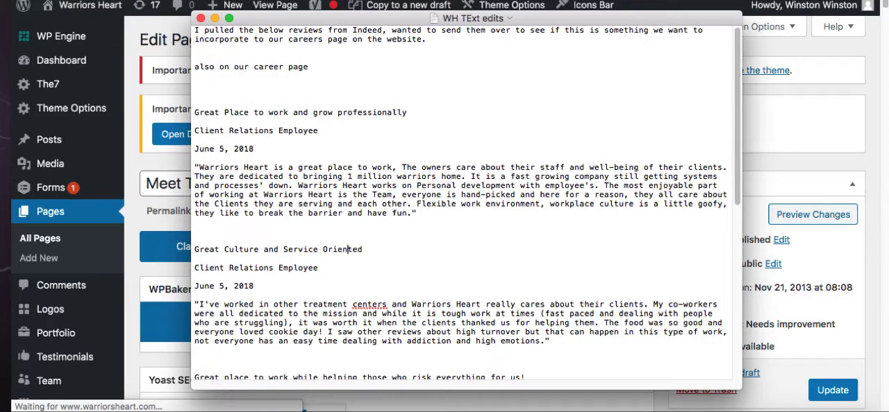
key(super+m)
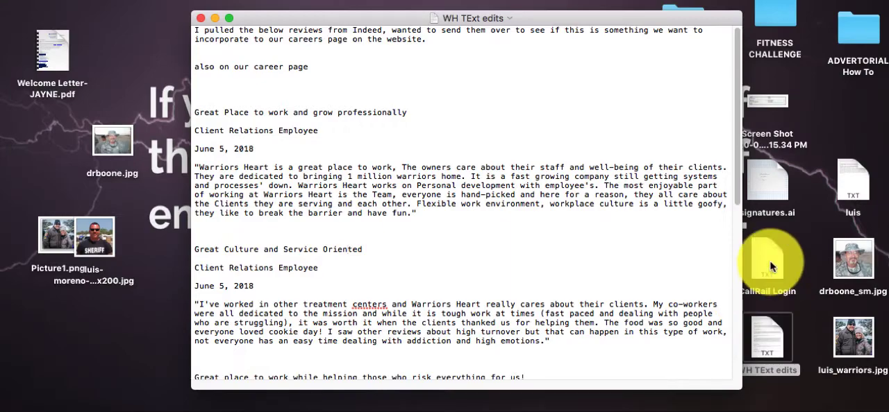
click(856, 182)
double_click(856, 179)
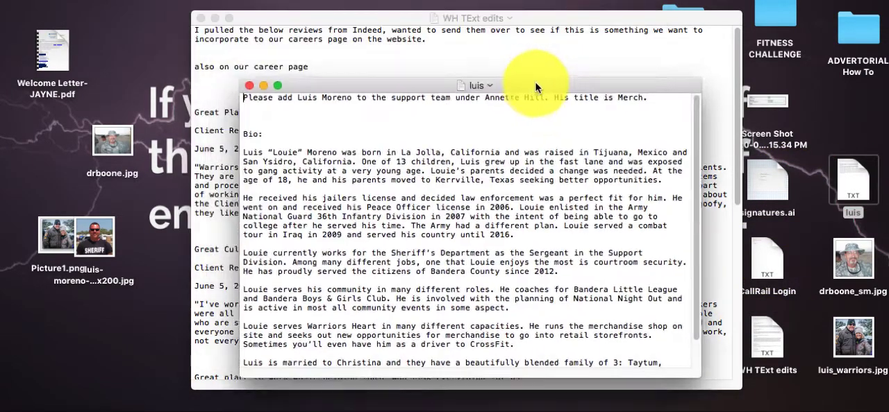
drag(530, 81, 484, 14)
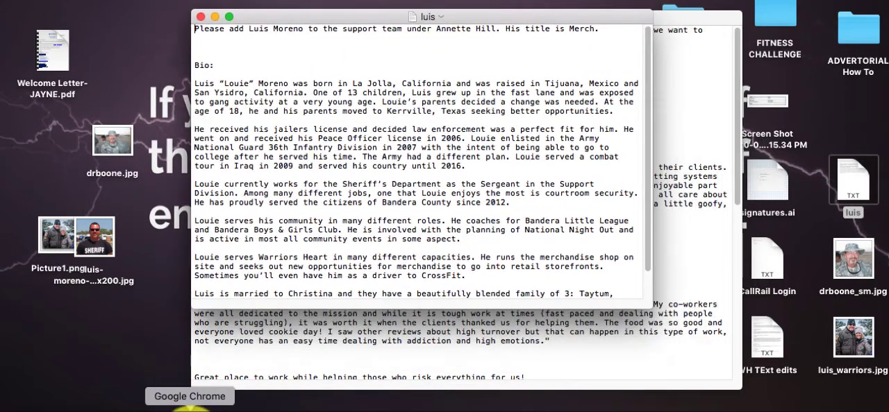
- Return to Chrome and view the Executive Team section on the public page, followed by the founder rows in the page editor
click(189, 409)
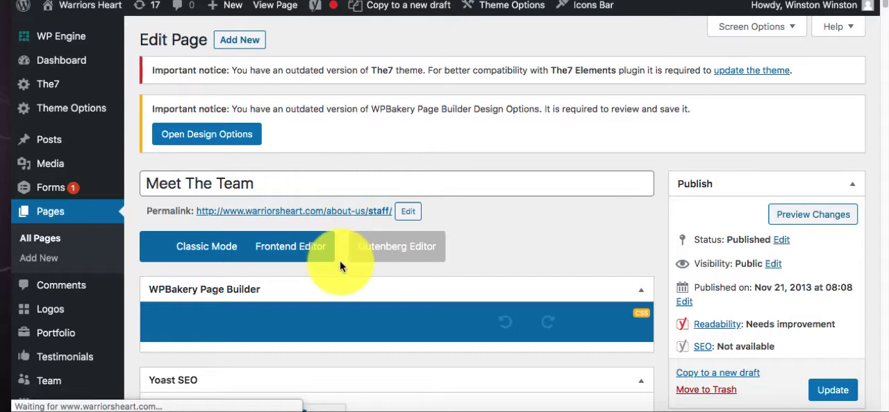
click(447, 2)
scroll(337, 212, down, 15)
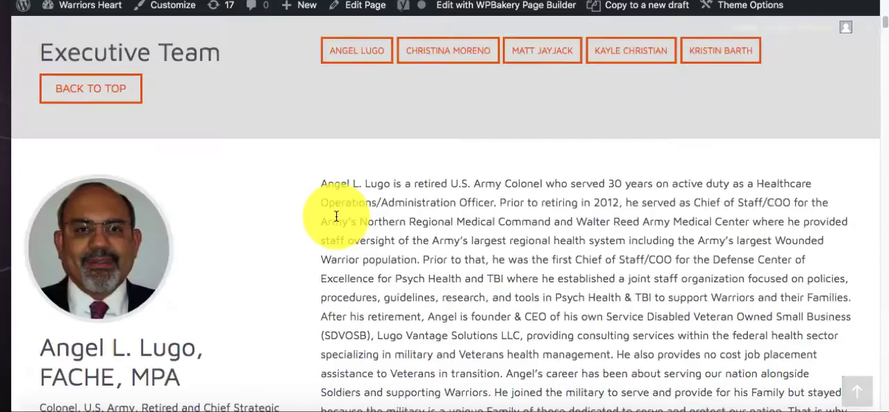
scroll(336, 217, up, 20)
click(314, 1)
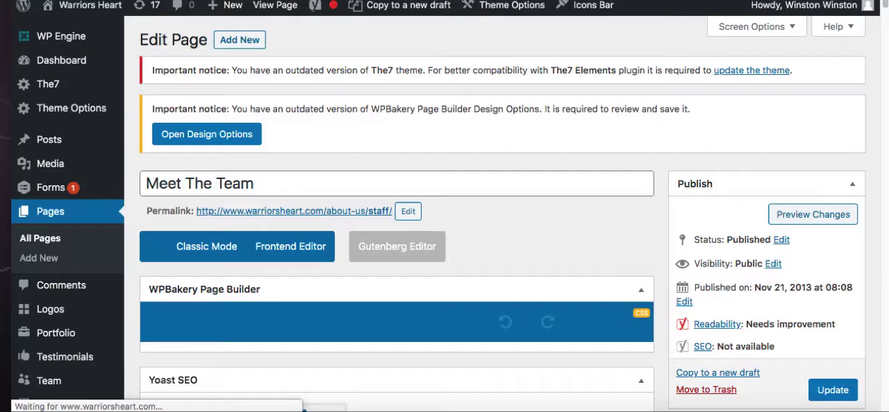
scroll(395, 278, down, 15)
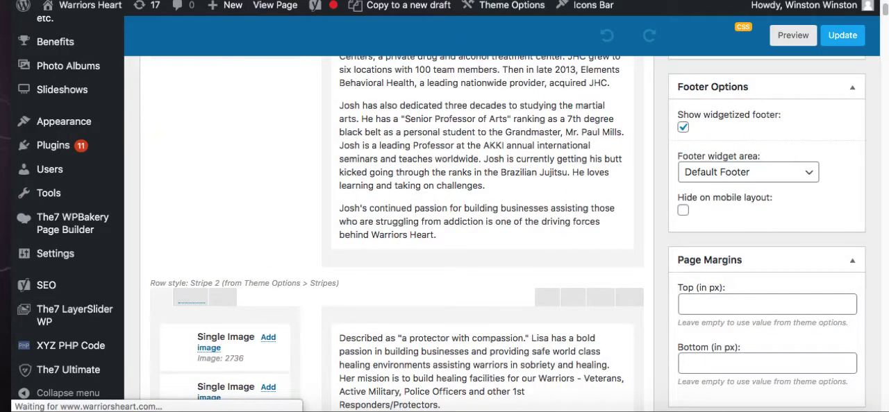
- Switch to the public Meet The Team page and try the second founding member's profile link
click(452, 1)
scroll(488, 328, down, 3)
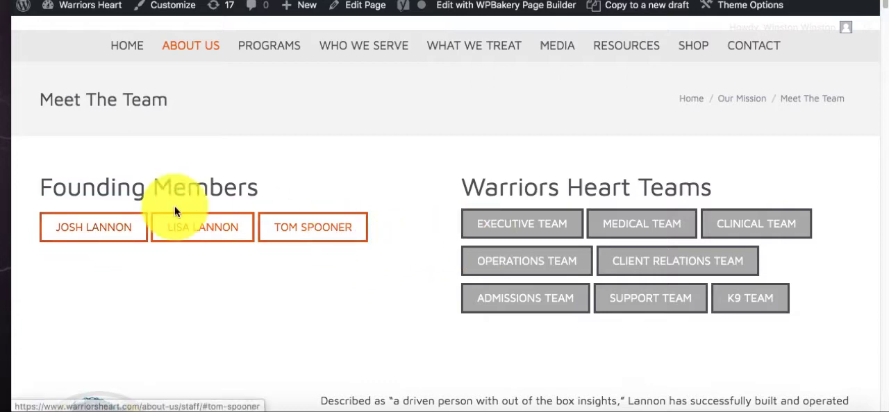
click(204, 229)
scroll(229, 227, up, 4)
scroll(291, 268, down, 6)
scroll(293, 271, up, 4)
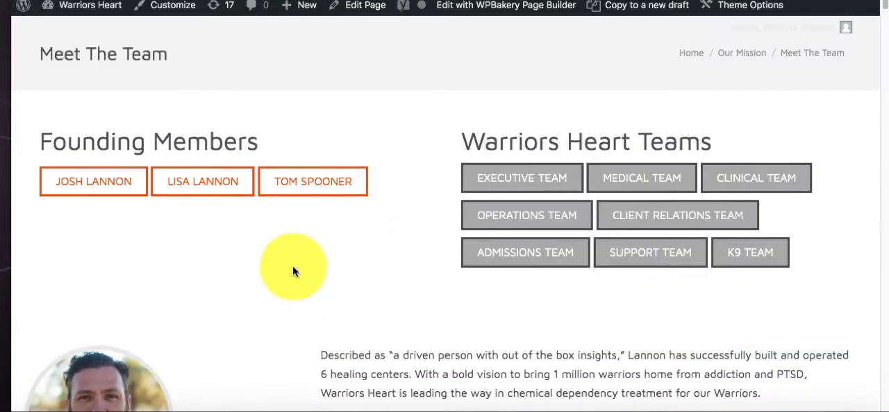
click(549, 216)
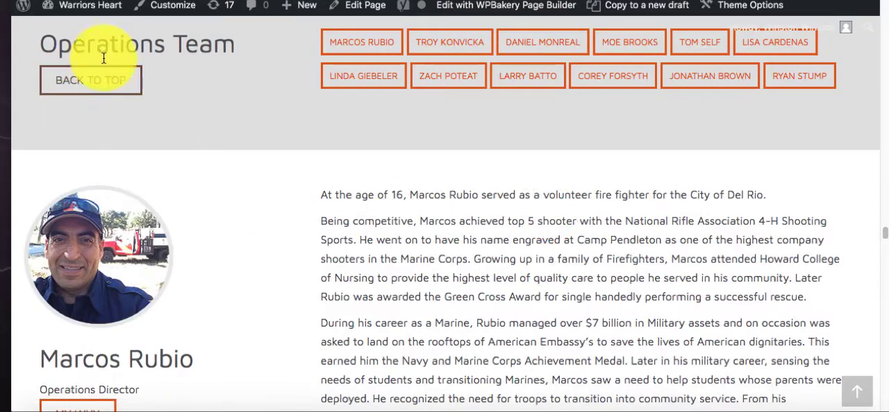
scroll(185, 95, up, 10)
scroll(220, 191, down, 5)
scroll(220, 197, down, 4)
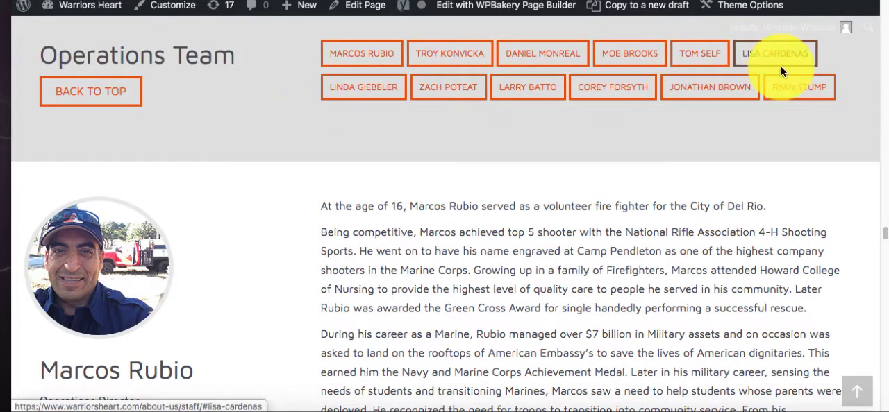
click(427, 91)
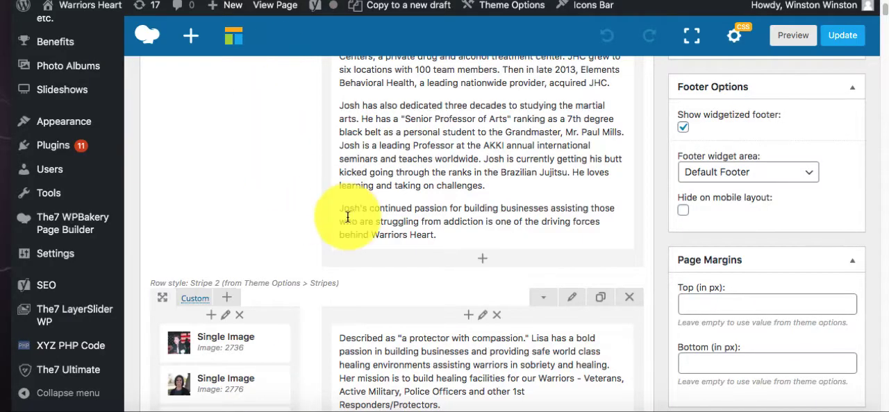
- Examine the WPBakery rows in the page editor: team link lists and each member's two images, name, title, My Why link and biography
scroll(338, 220, up, 10)
scroll(338, 219, up, 4)
scroll(338, 219, down, 5)
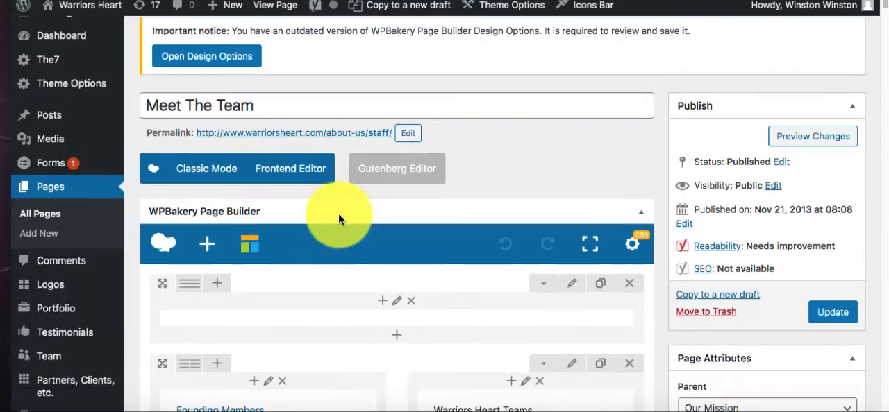
scroll(339, 215, up, 3)
scroll(338, 214, down, 5)
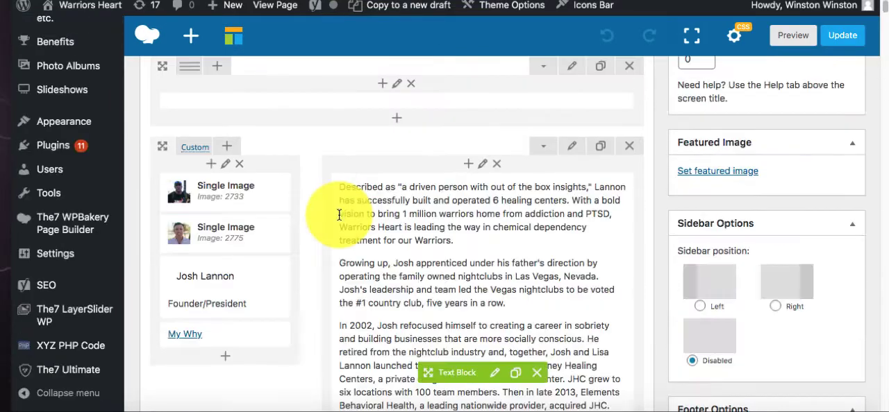
scroll(354, 216, up, 3)
mouse_move(448, 128)
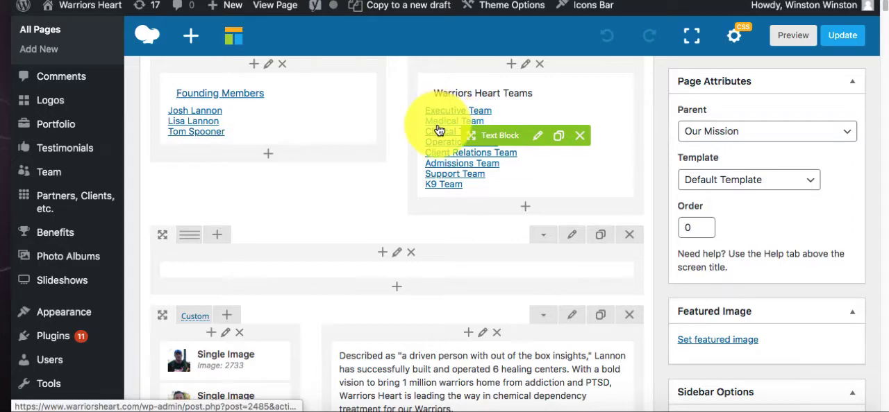
scroll(274, 201, down, 10)
scroll(273, 201, up, 10)
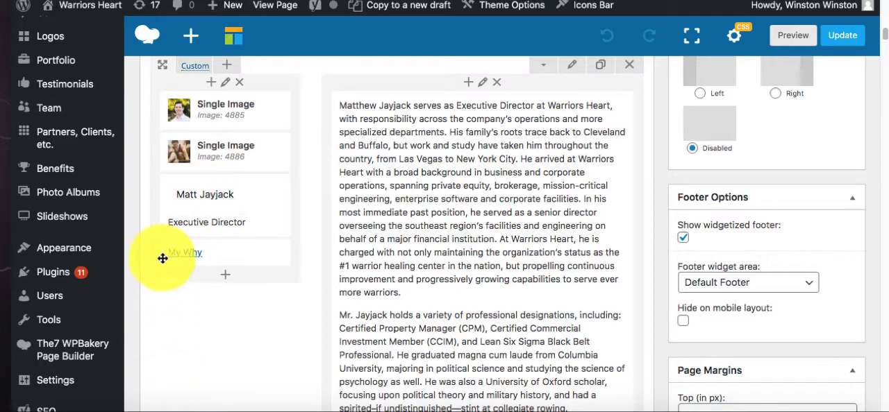
mouse_move(173, 204)
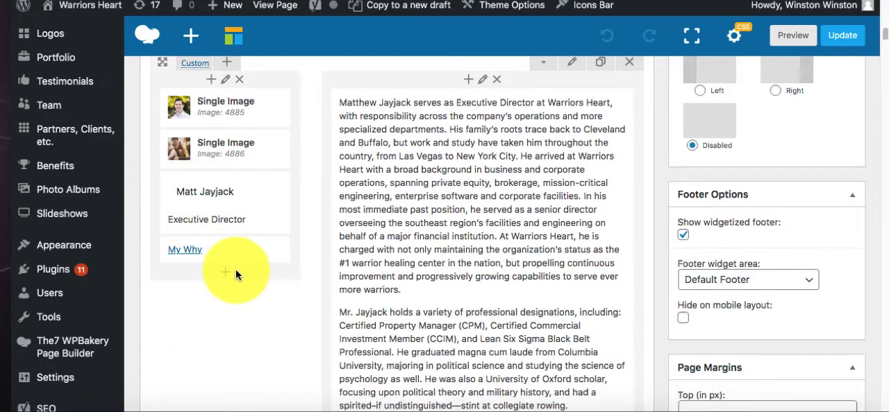
scroll(235, 269, down, 5)
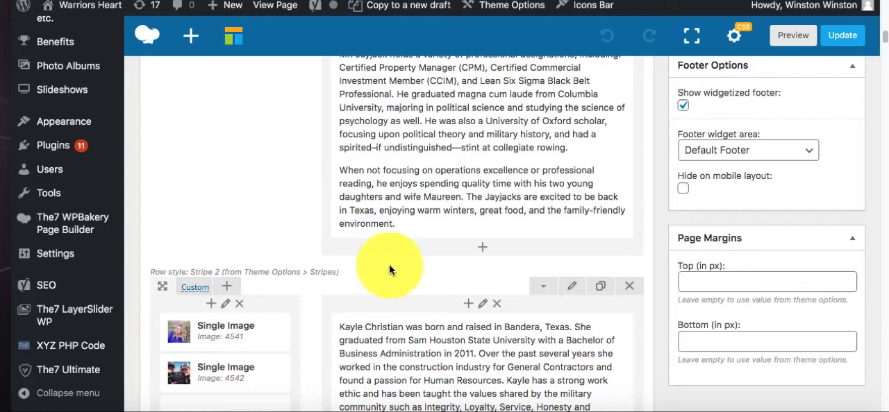
- Switch to the TextEdit bio note, highlight the name of the member to place the new profile under, and return to the page editor
click(271, 410)
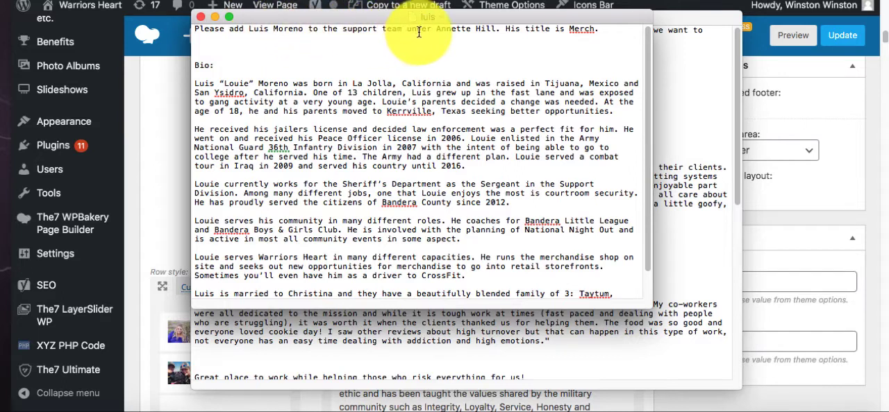
drag(436, 29, 496, 29)
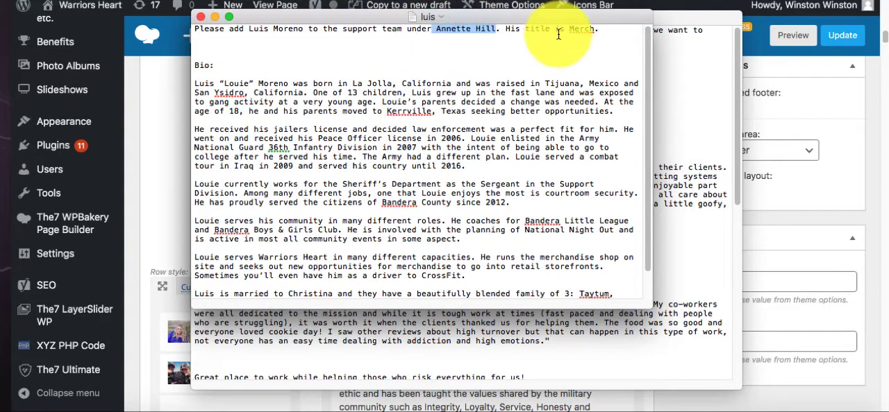
click(145, 117)
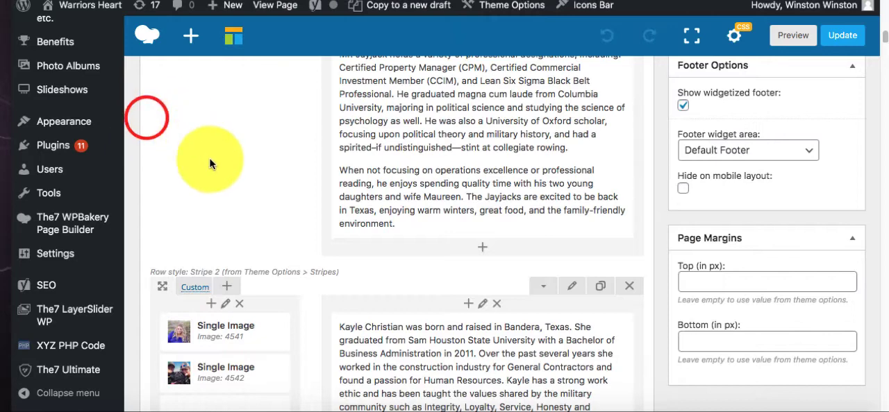
- Search the page editor for the Support Team member named in the note and go to that member's profile row
scroll(277, 171, down, 2)
scroll(278, 170, up, 10)
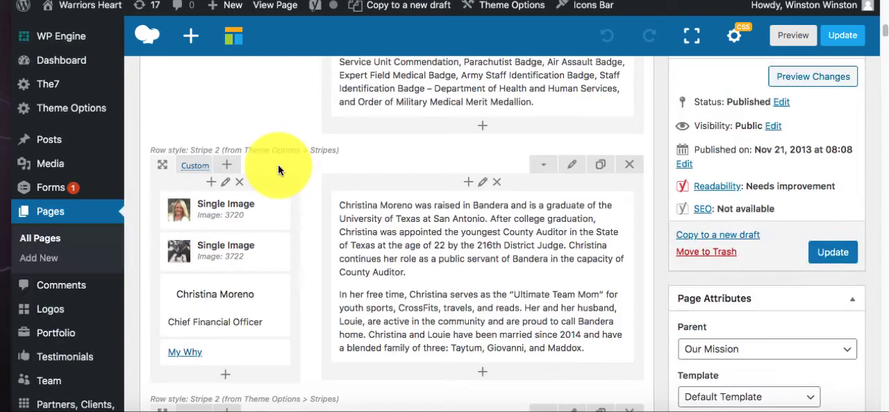
key(super+f)
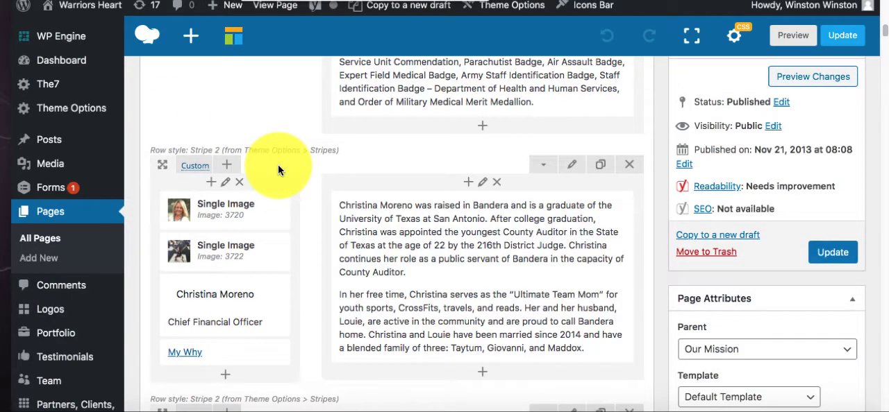
text(anni)
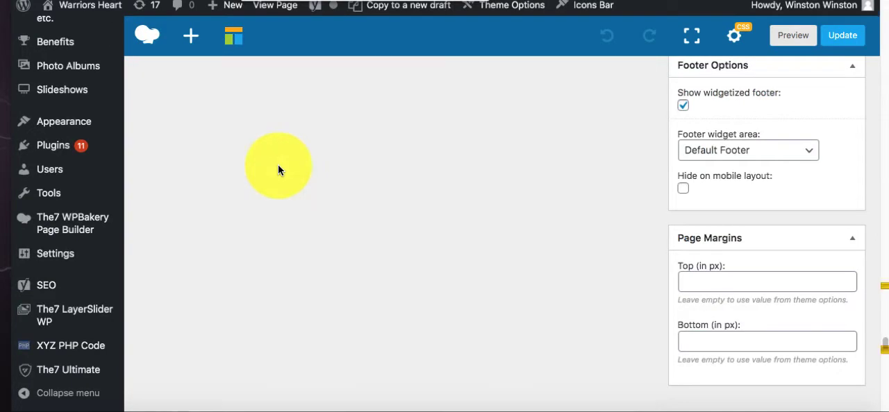
click(450, 0)
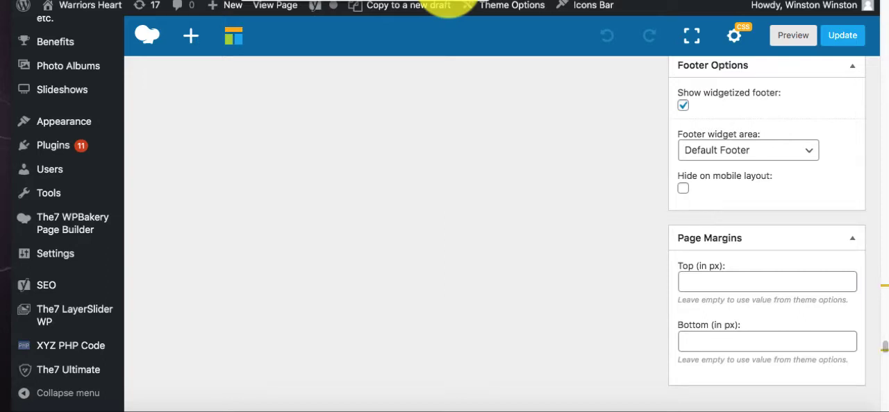
click(448, 0)
scroll(316, 218, down, 1)
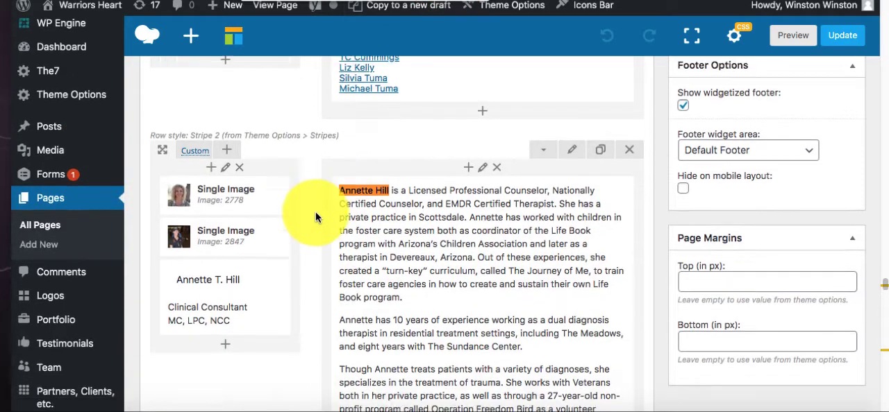
scroll(313, 201, up, 3)
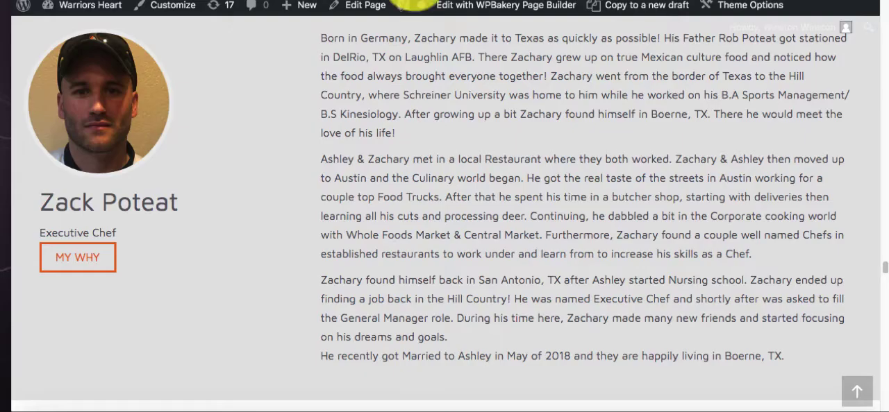
- Jump to the Support Team section on the public page and examine its first member's profile and rollover photo
scroll(494, 217, up, 20)
click(858, 406)
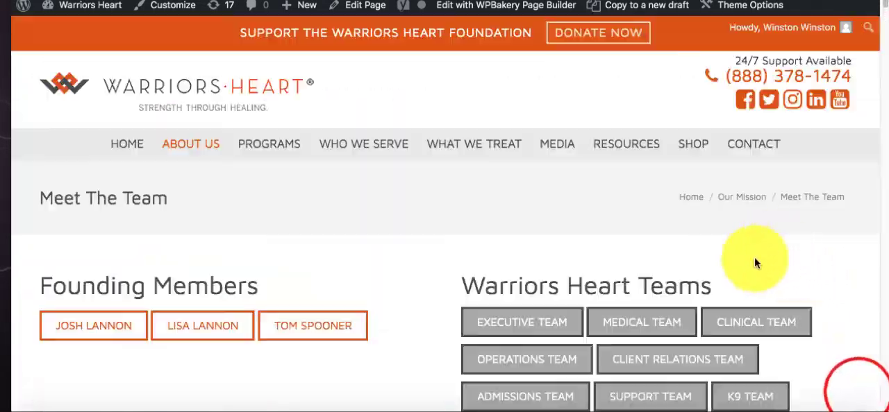
scroll(701, 291, down, 1)
click(645, 317)
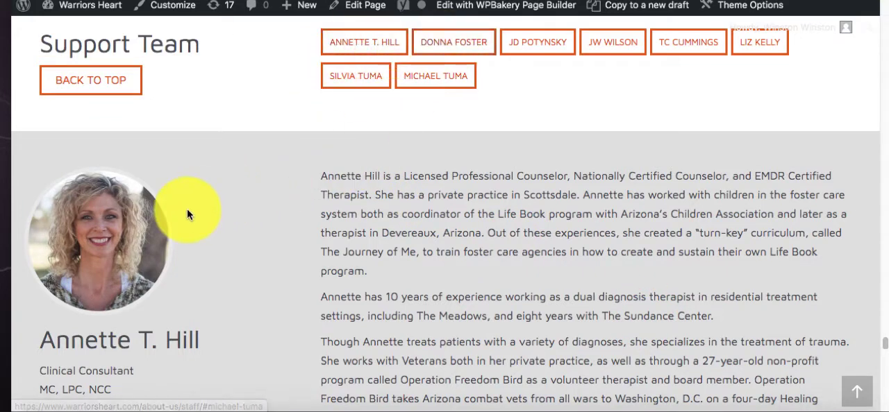
scroll(173, 201, down, 2)
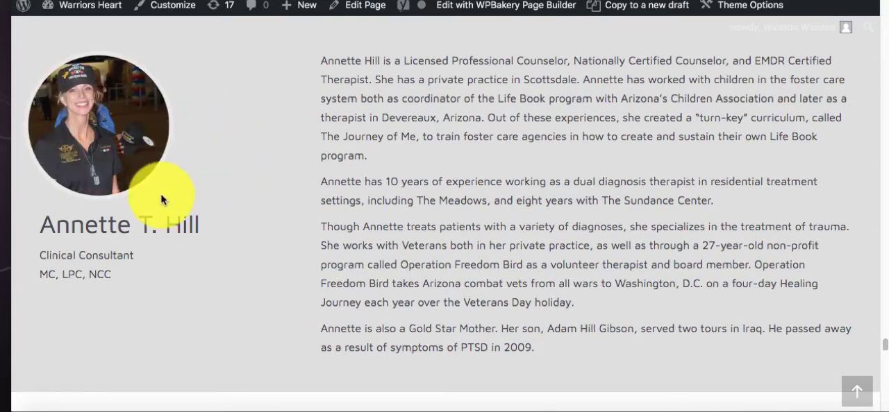
scroll(163, 198, down, 5)
scroll(181, 175, up, 2)
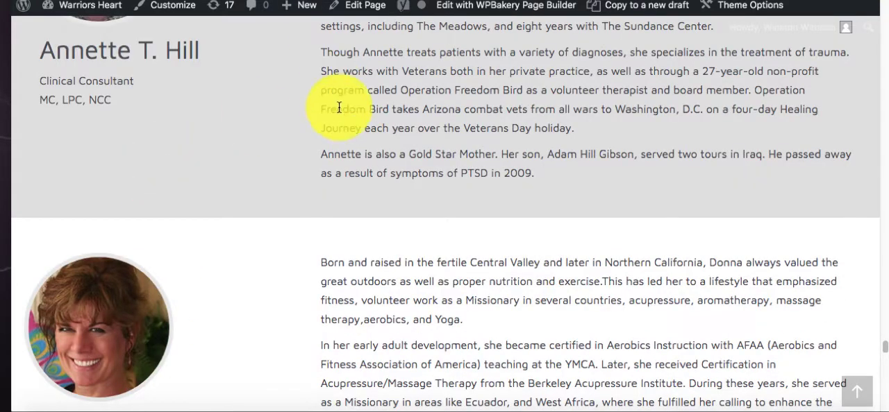
- Return to the page editor and duplicate the profile row of the first Support Team member
scroll(339, 108, up, 5)
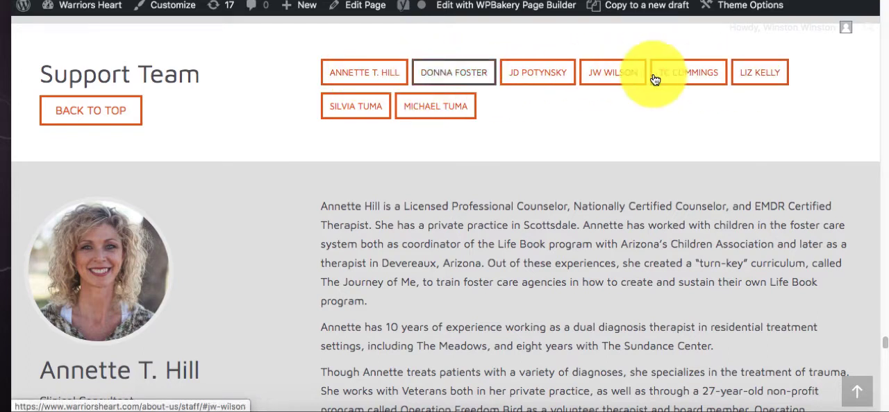
click(361, 5)
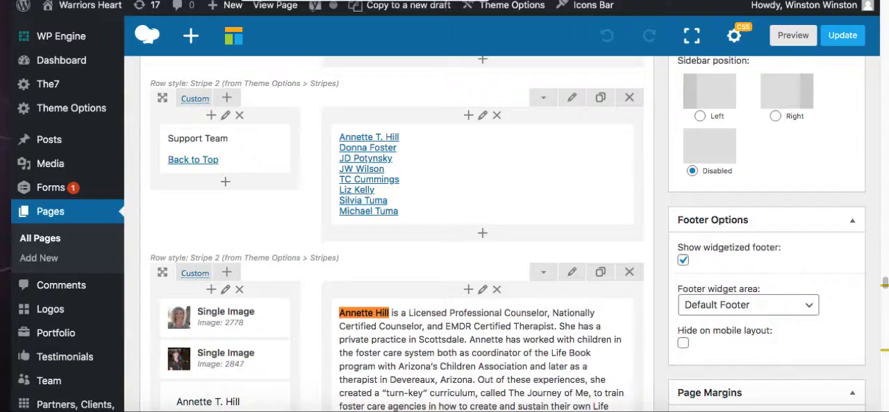
scroll(268, 180, down, 1)
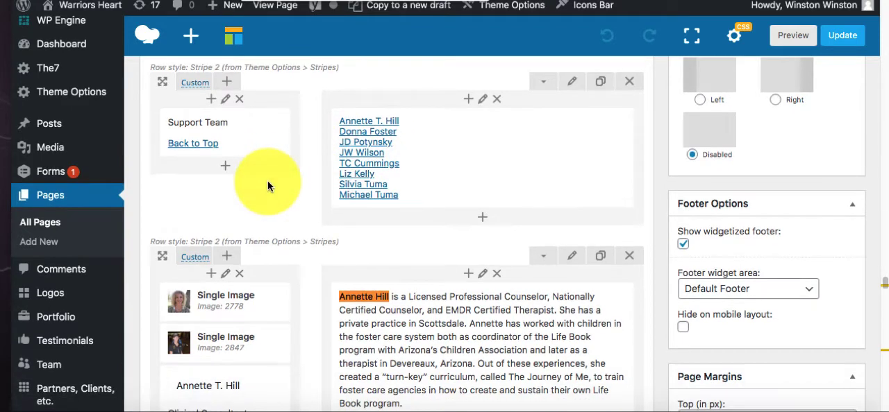
scroll(267, 181, down, 2)
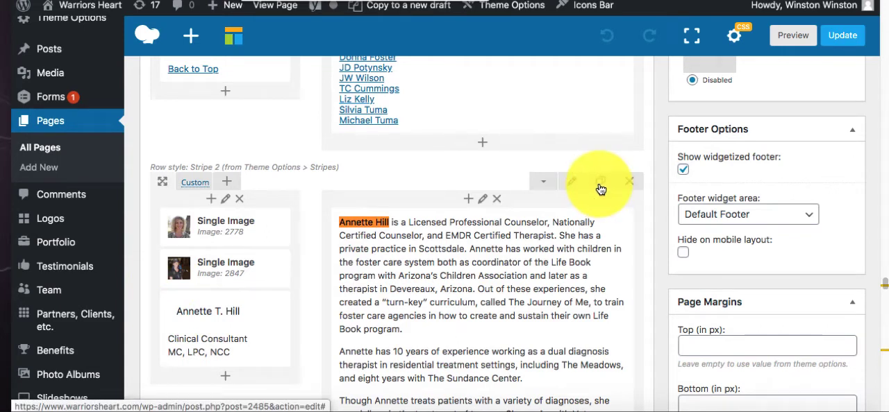
scroll(575, 236, down, 4)
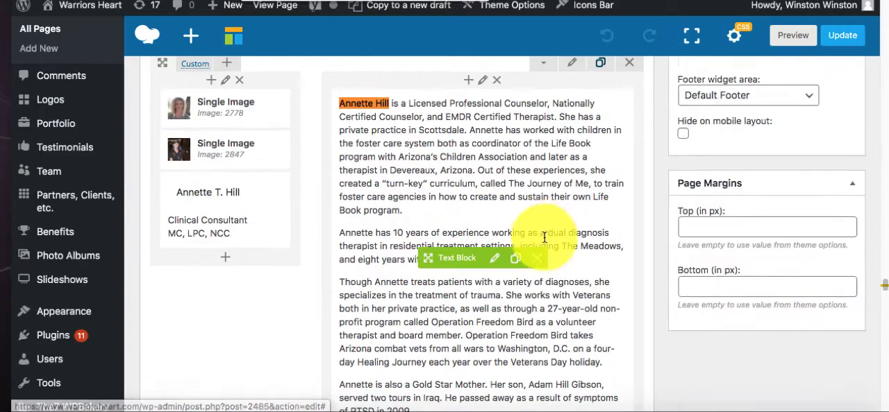
scroll(313, 217, up, 4)
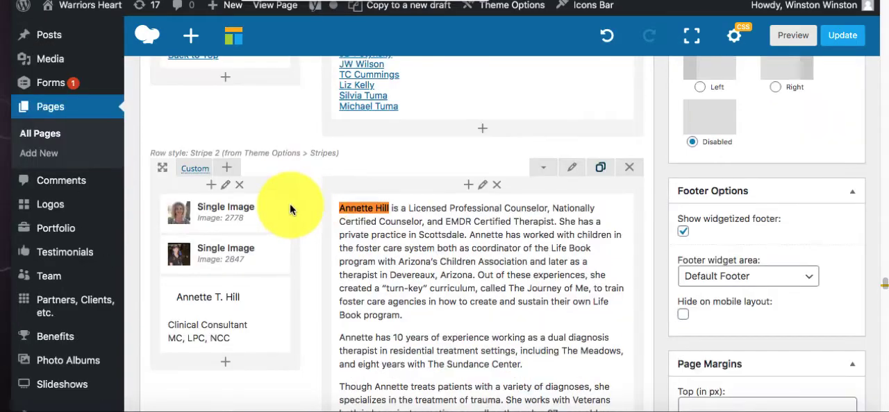
scroll(361, 253, down, 10)
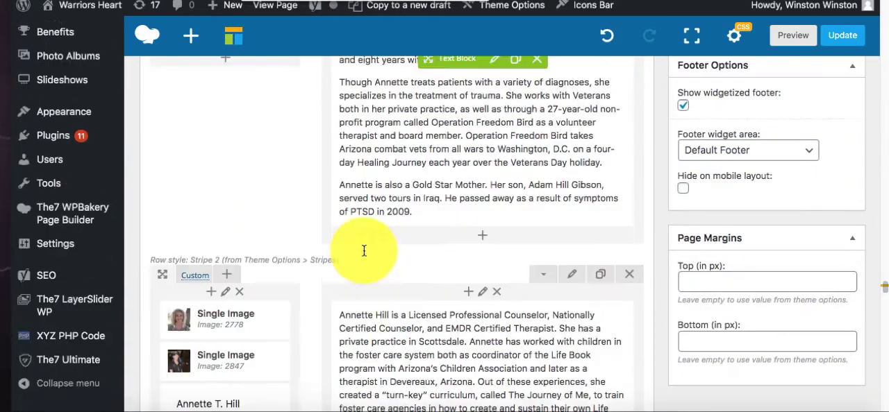
scroll(363, 256, down, 3)
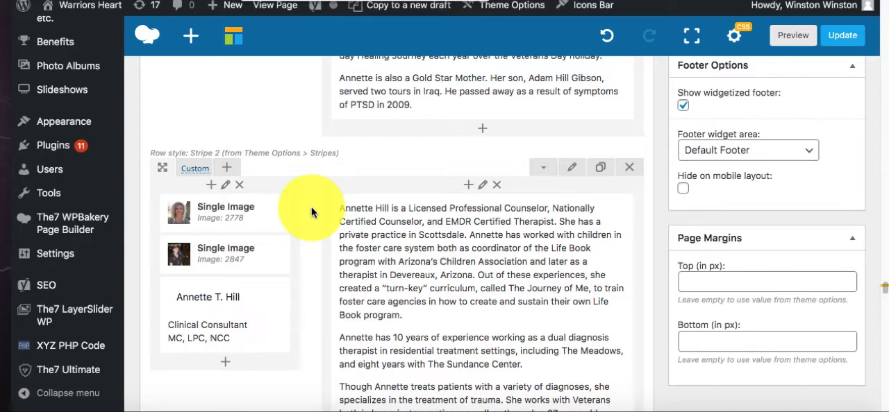
- Remove the existing photo from the first image element in the duplicated profile row
mouse_move(220, 216)
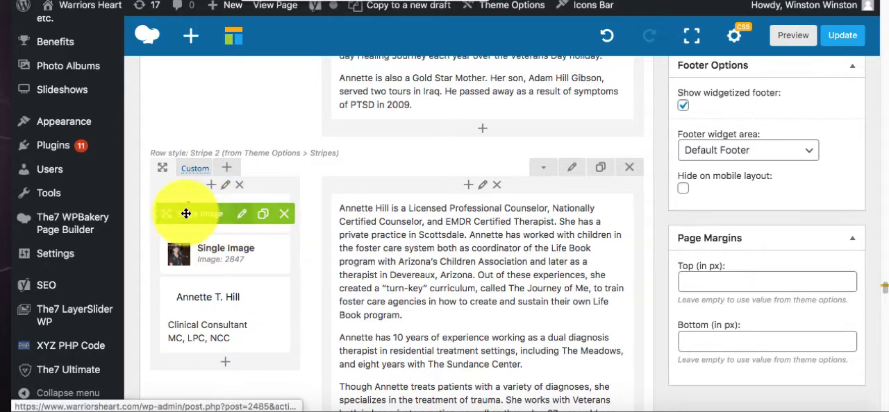
click(242, 213)
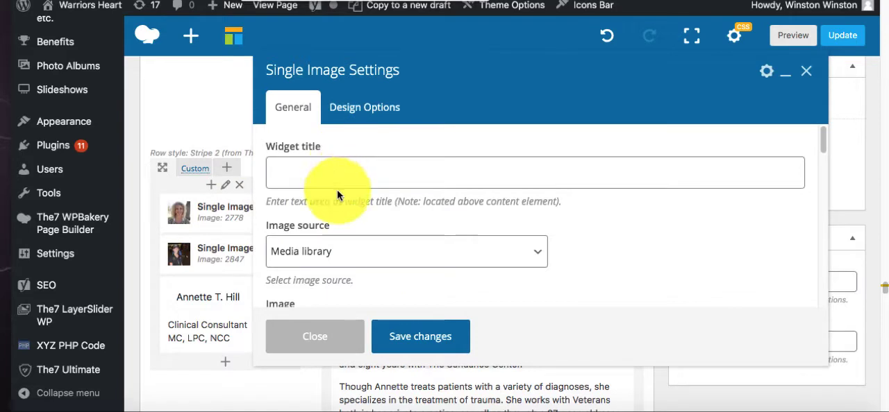
scroll(337, 201, down, 3)
click(293, 204)
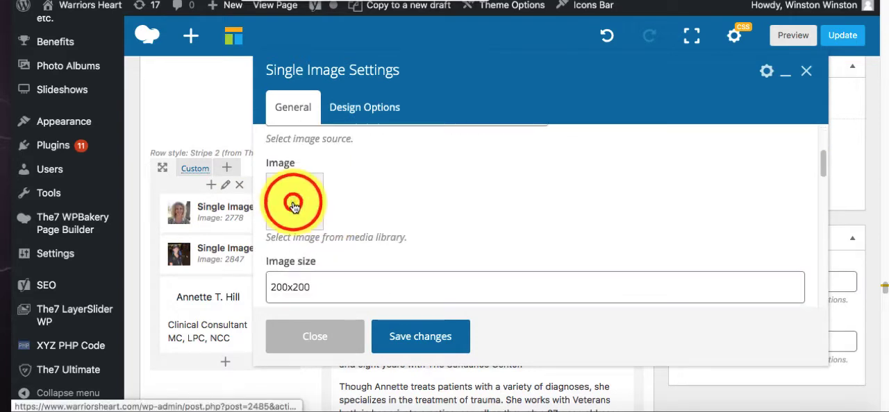
- Upload the new member's 200x200 JPEG portrait from the Desktop to the media library
click(294, 207)
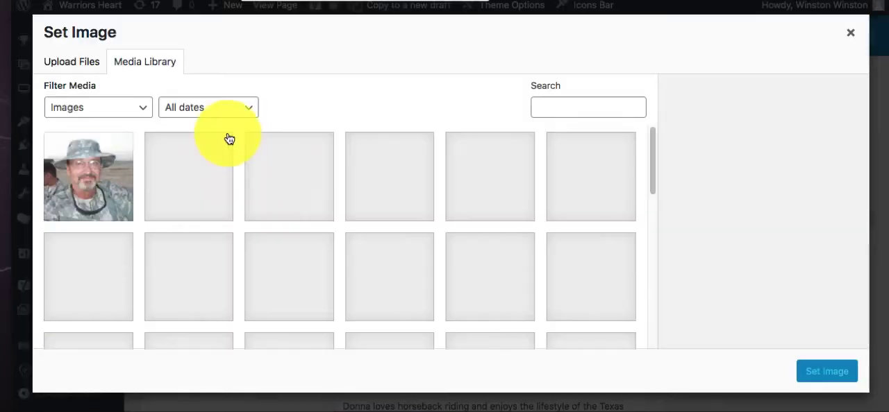
click(91, 72)
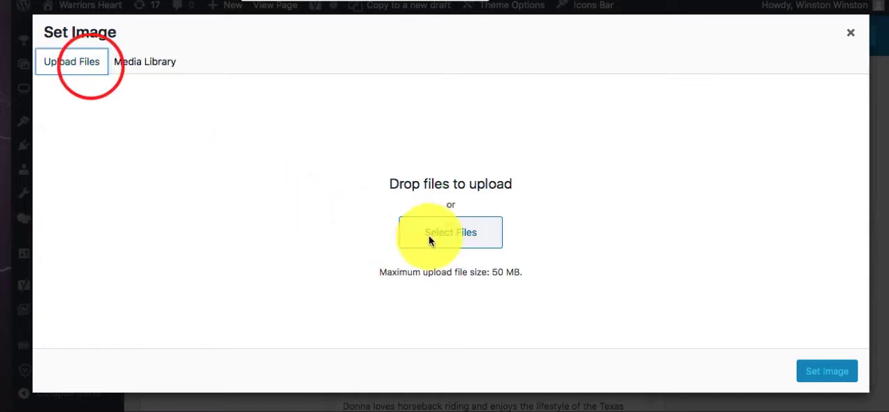
click(438, 244)
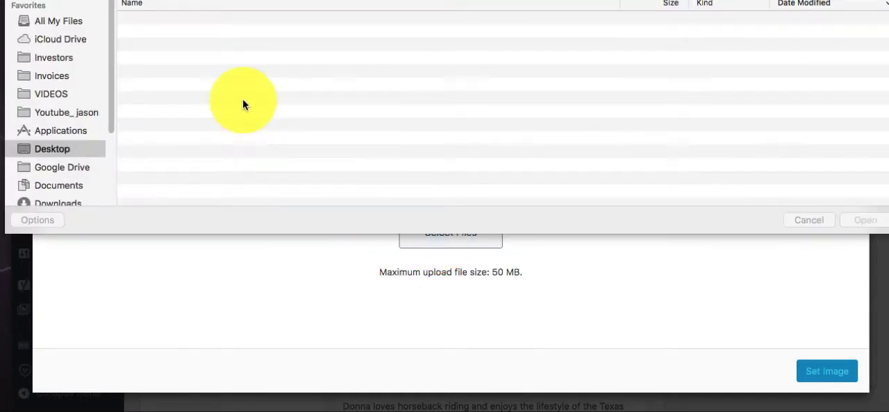
click(192, 101)
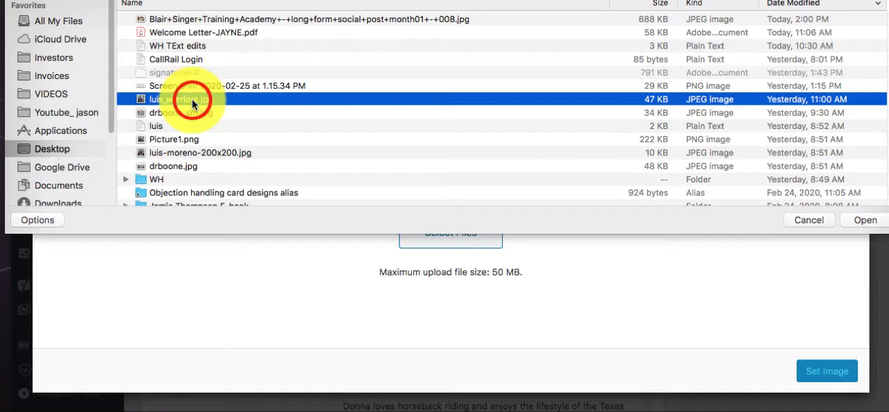
click(179, 153)
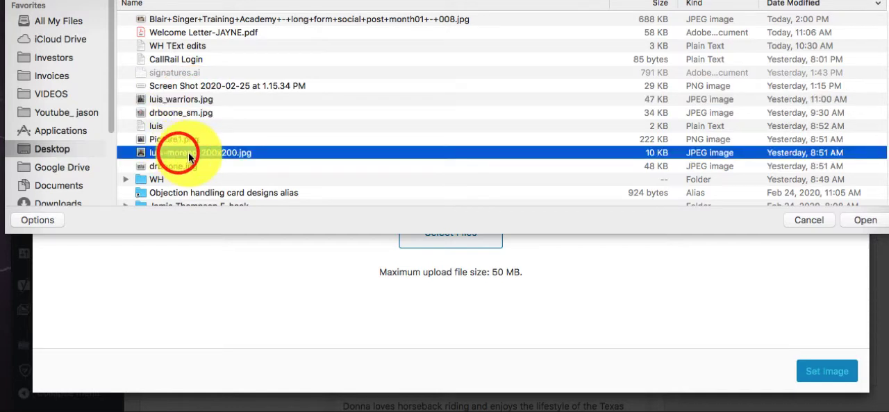
click(855, 220)
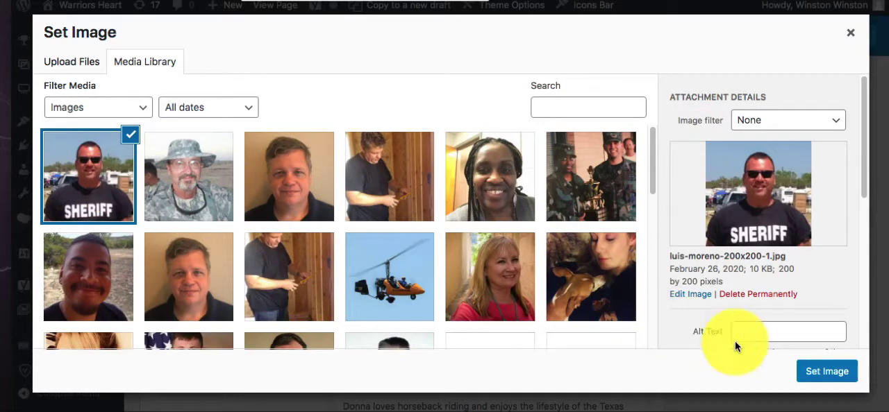
- Set the uploaded portrait as the duplicated profile's first image and save the image settings
click(851, 374)
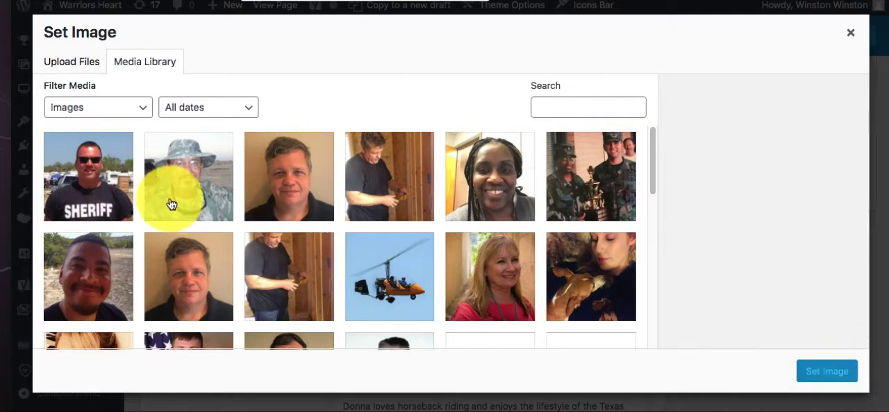
click(88, 175)
click(823, 368)
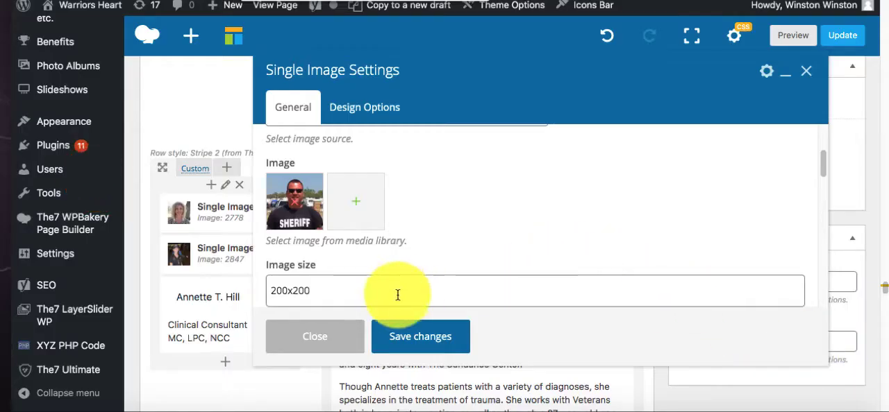
click(405, 336)
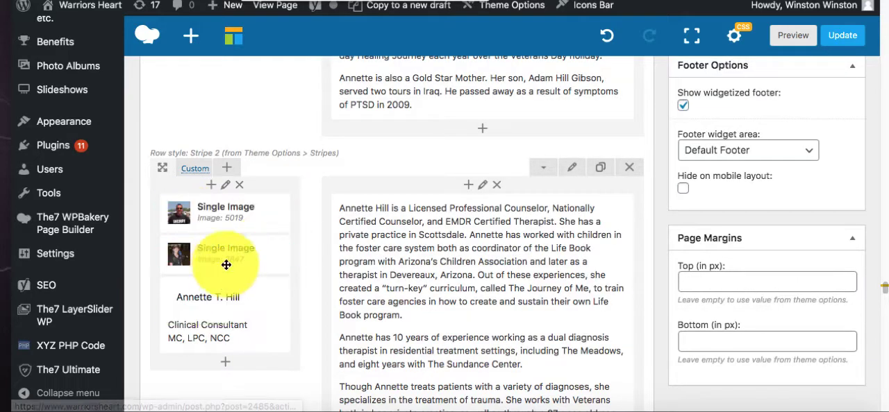
- Remove the existing rollover photo from the second image element in the duplicated profile row
click(238, 259)
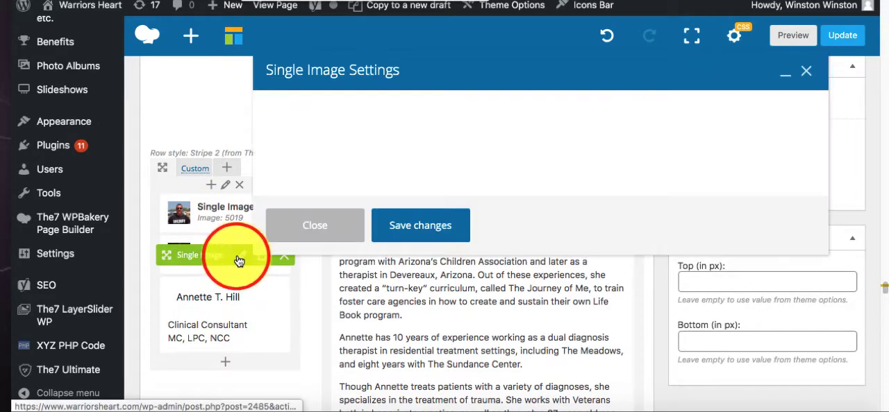
scroll(309, 184, down, 5)
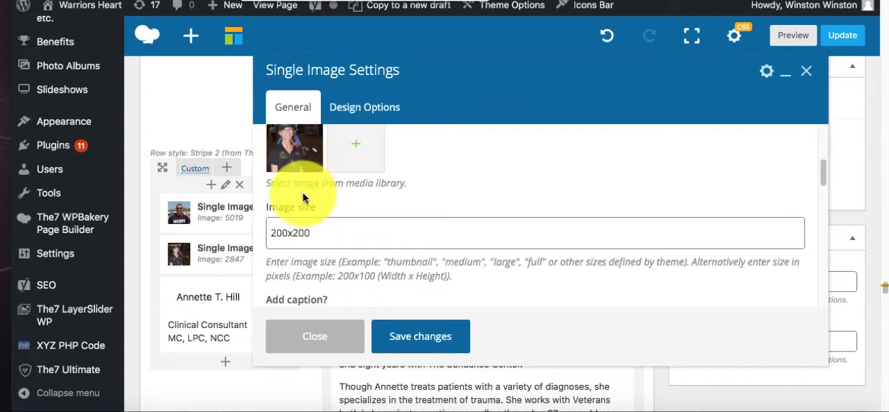
click(290, 146)
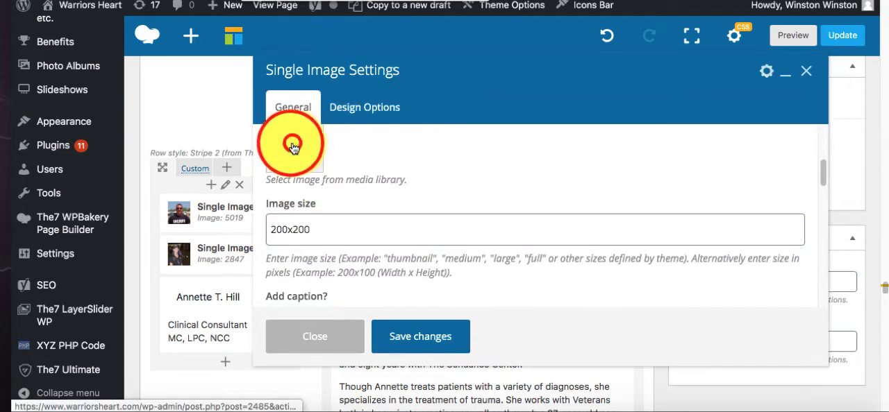
click(295, 149)
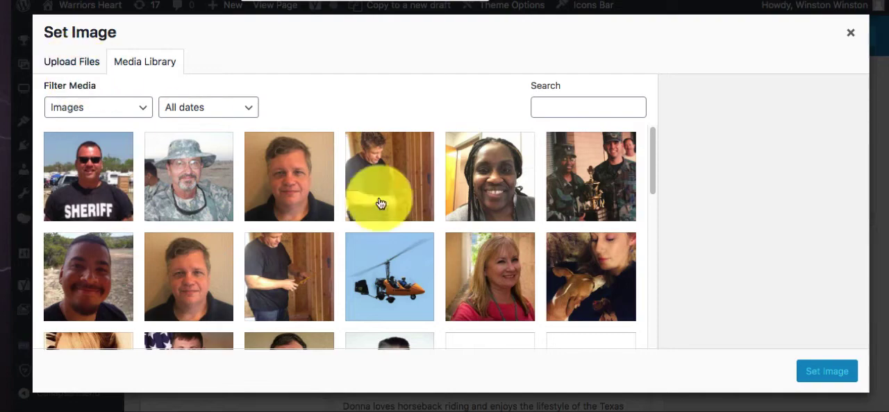
click(850, 32)
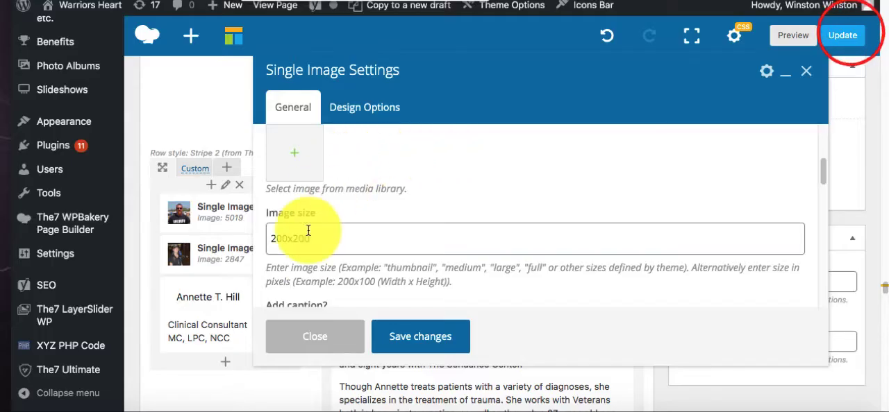
- Upload the new member's "warriors" JPEG from the Desktop, set it as the second image, and save the image settings
scroll(295, 208, up, 1)
click(293, 179)
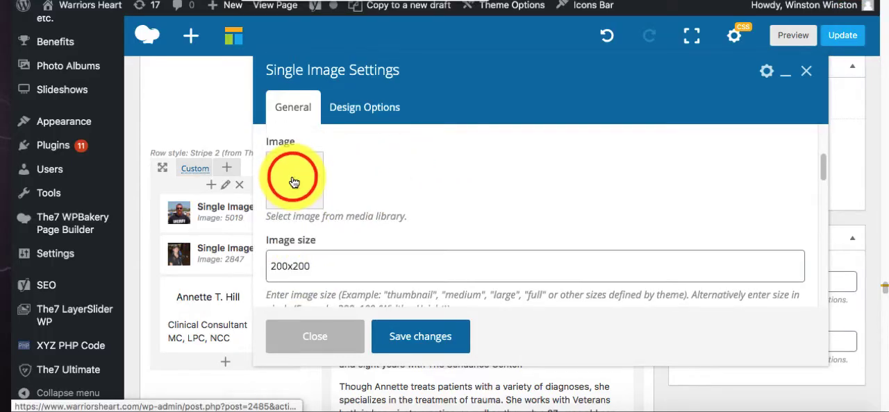
click(62, 64)
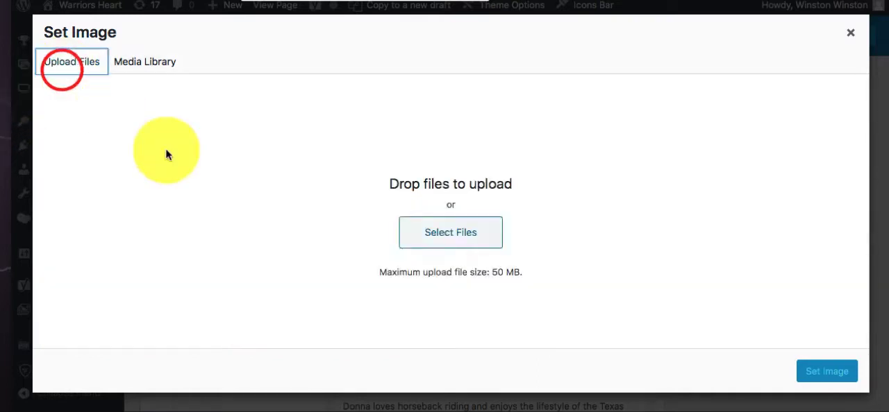
click(468, 239)
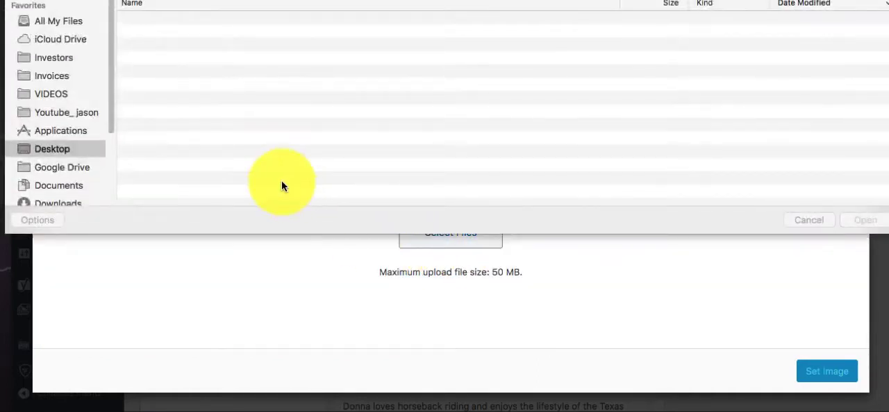
click(182, 101)
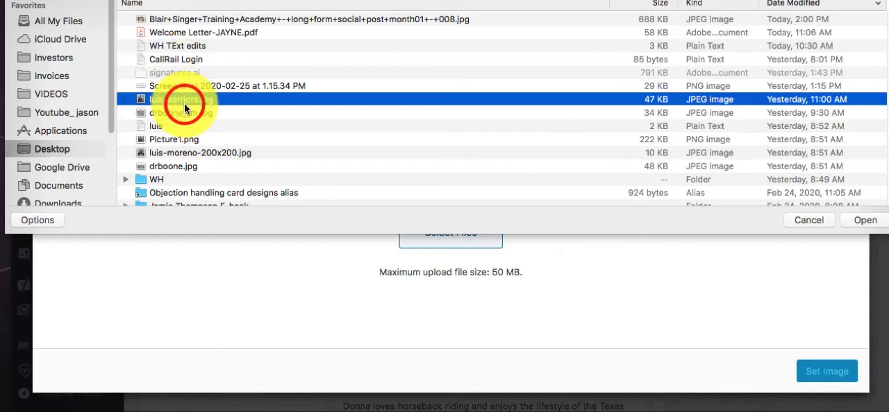
click(856, 220)
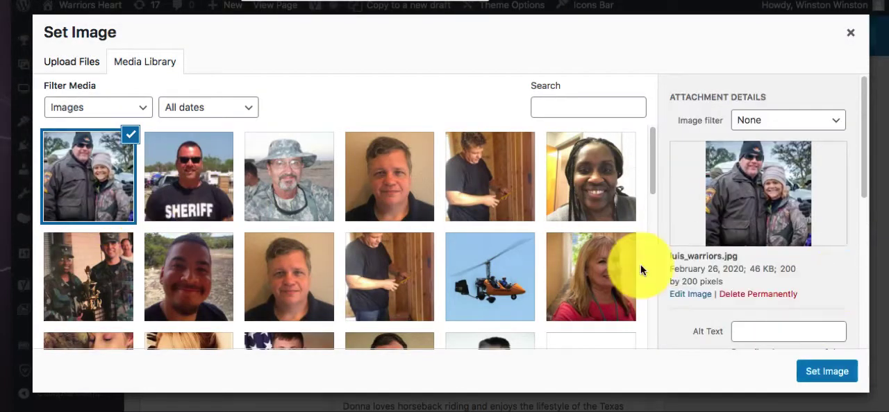
click(810, 370)
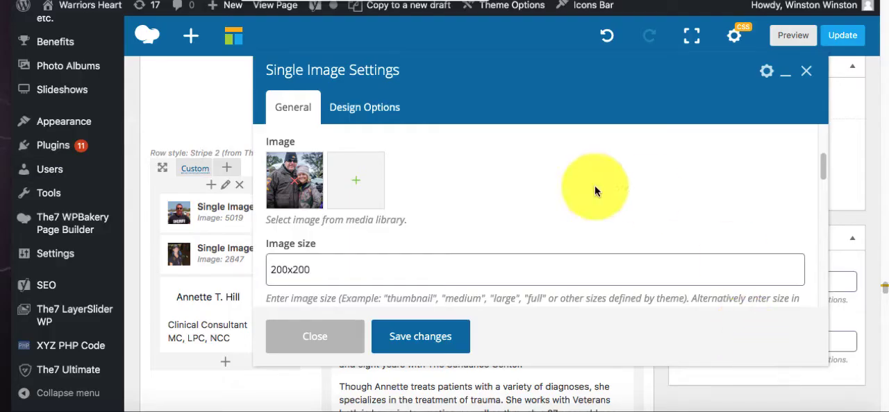
click(421, 337)
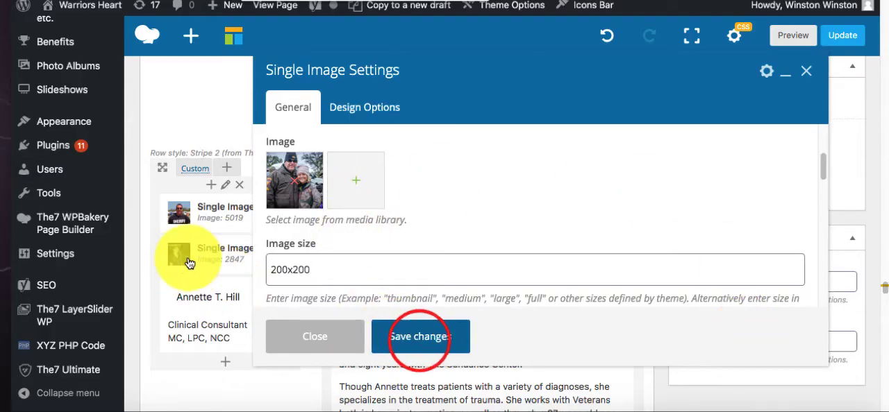
- Open the duplicated profile's name and title text block for editing and copy the new member's name from their text document
click(238, 318)
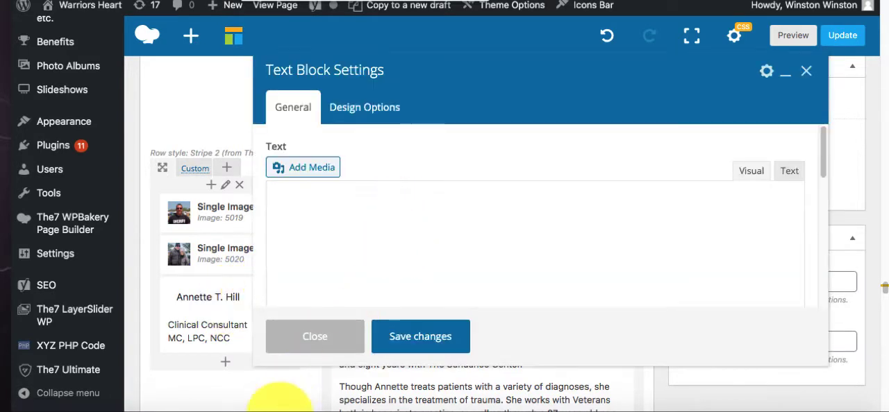
click(272, 411)
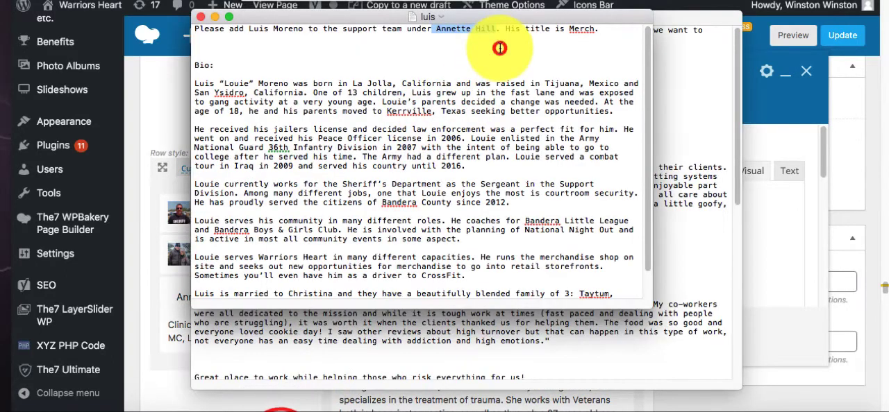
drag(304, 30, 246, 31)
key(super+c)
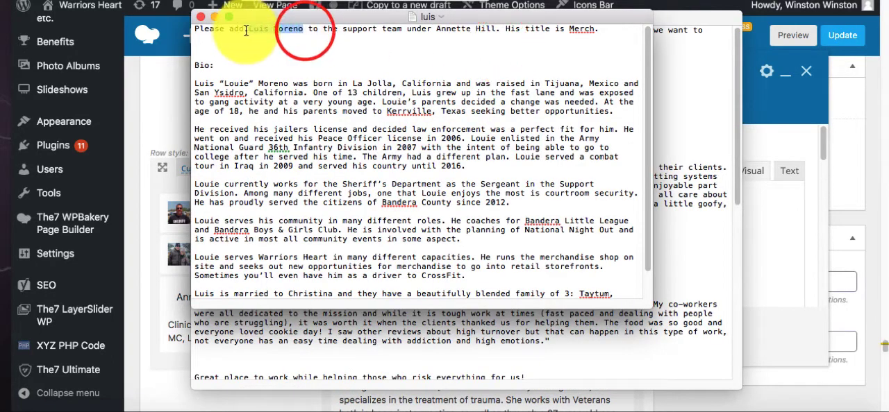
click(159, 103)
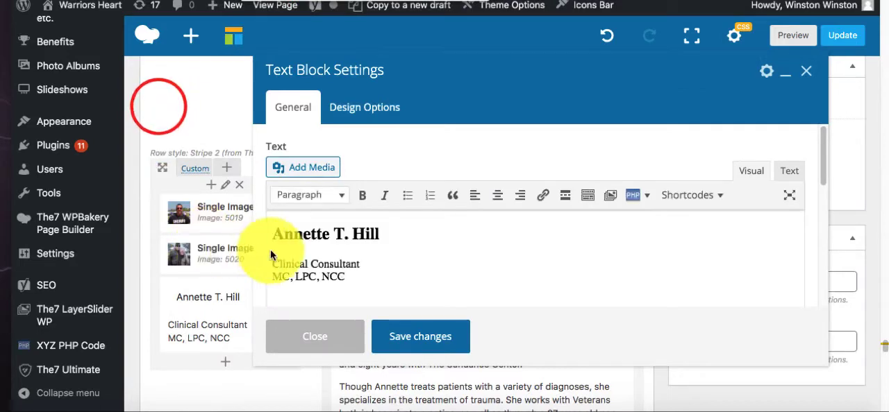
- Replace the Heading 2 name in the text block with the new member's full name, removing the extra paragraph copy above it
click(352, 240)
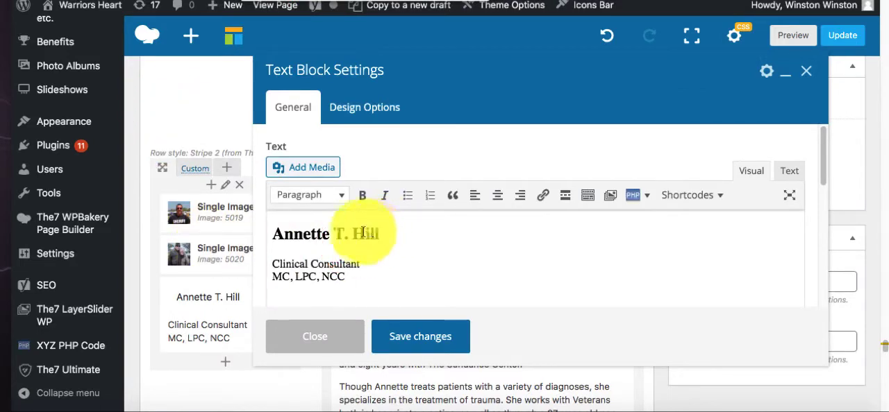
click(283, 229)
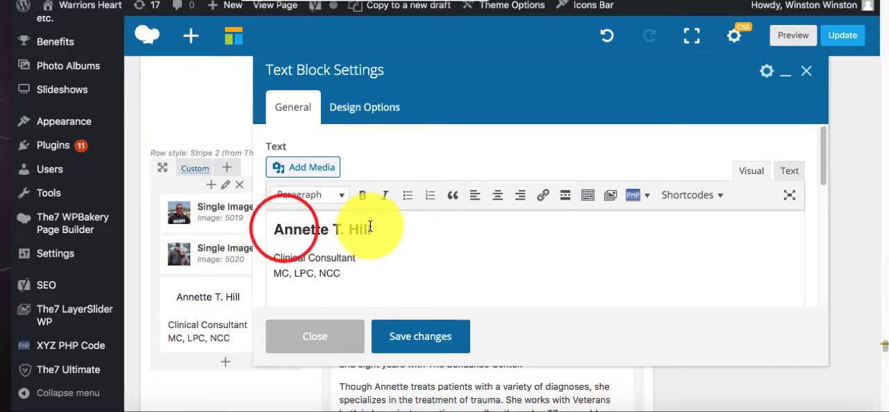
key(super+v)
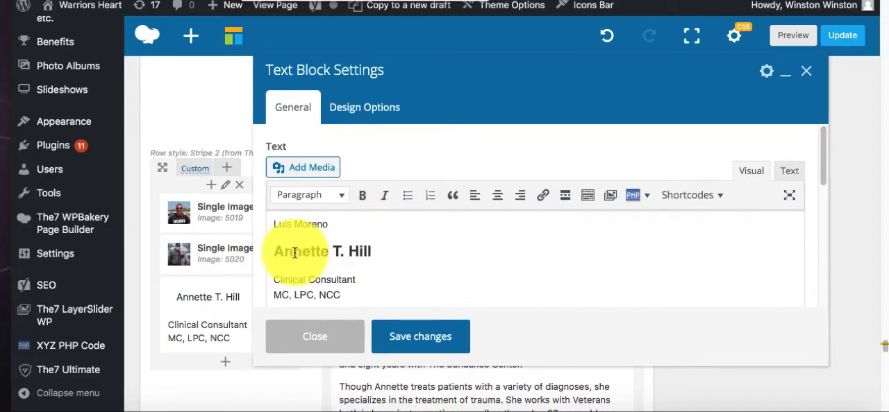
drag(285, 252, 373, 246)
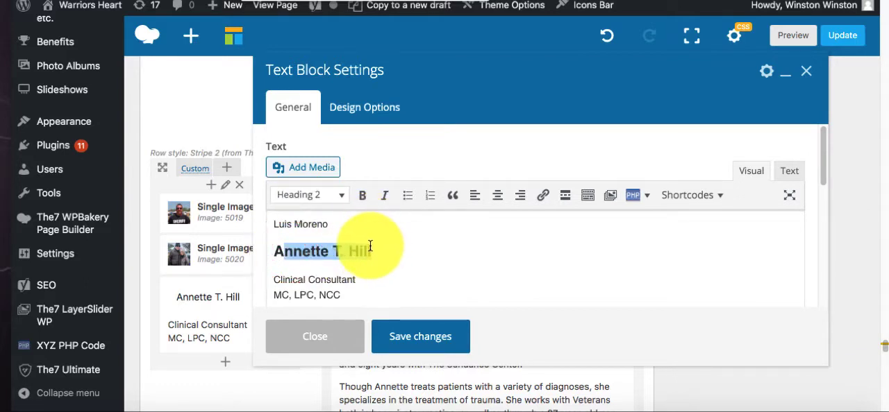
key(super+v)
drag(281, 248, 261, 226)
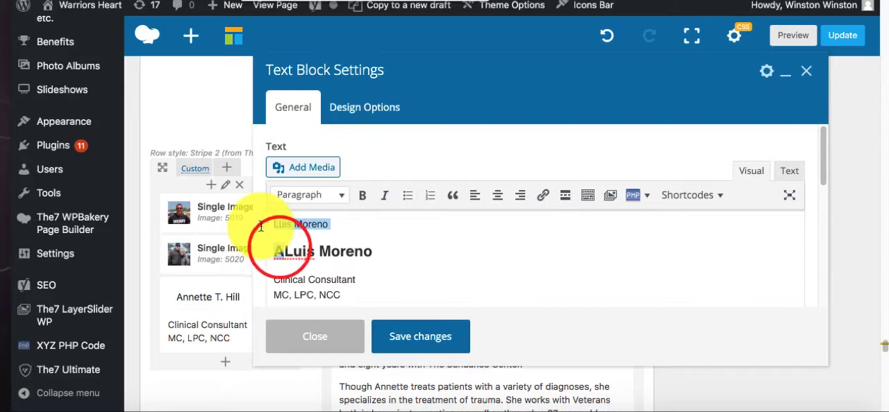
key(BackSpace)
- Set the title under the name to Merch, delete the credentials line below it, and save the text block
drag(355, 258, 265, 259)
text(Merch)
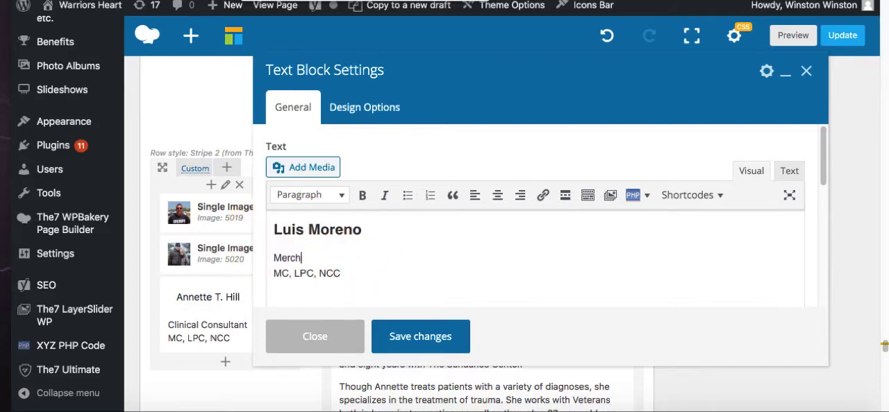
drag(363, 272, 232, 264)
key(BackSpace)
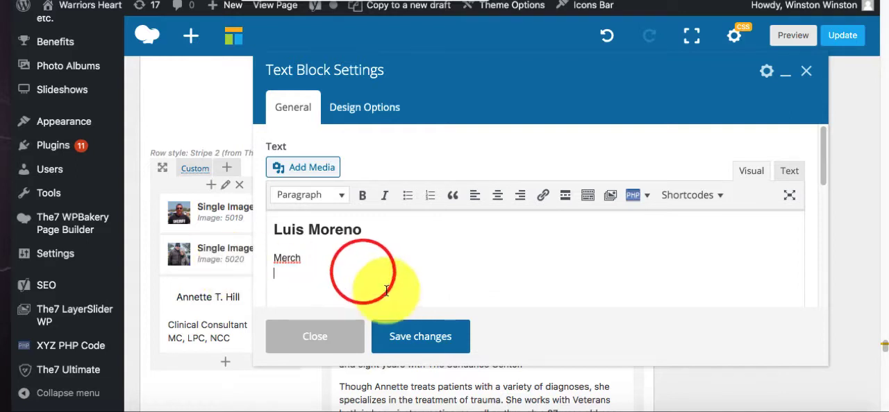
key(BackSpace)
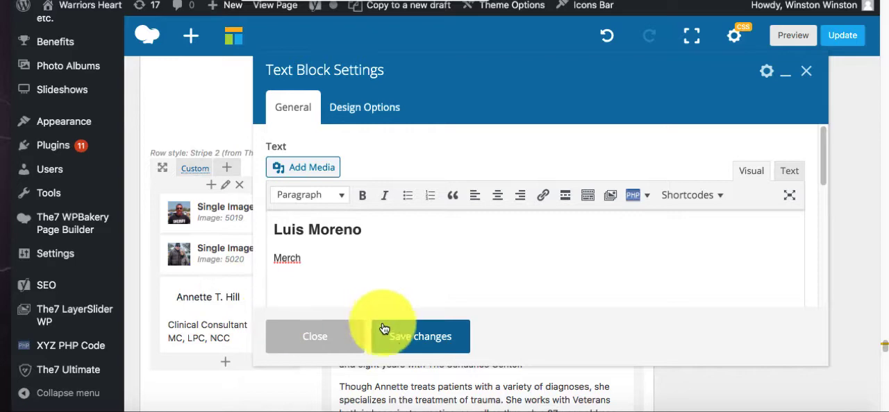
click(405, 339)
- Look through the profile rows down to the K9 Team section and examine the K9 Trainer's left-column elements, including the My Why link
scroll(210, 312, down, 2)
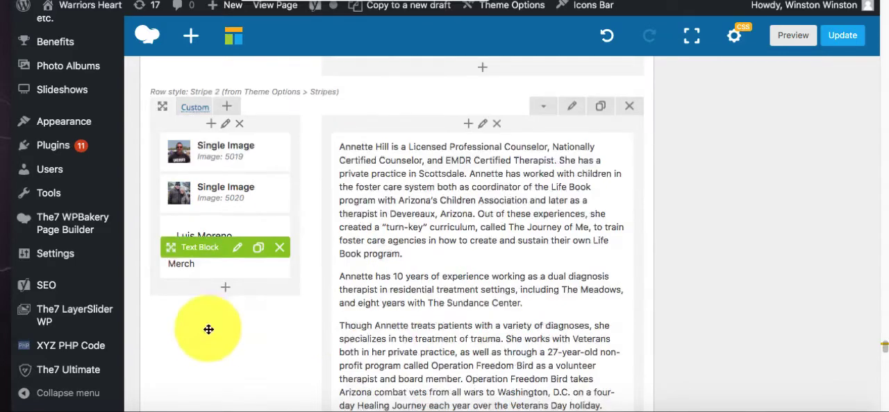
scroll(208, 257, up, 10)
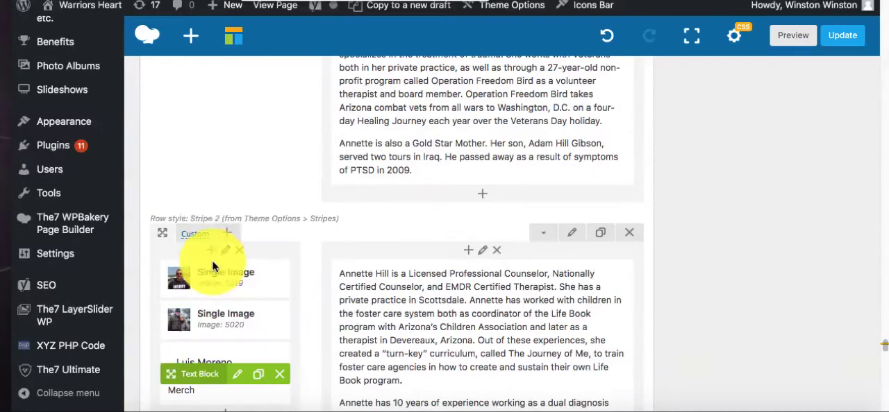
scroll(219, 243, down, 6)
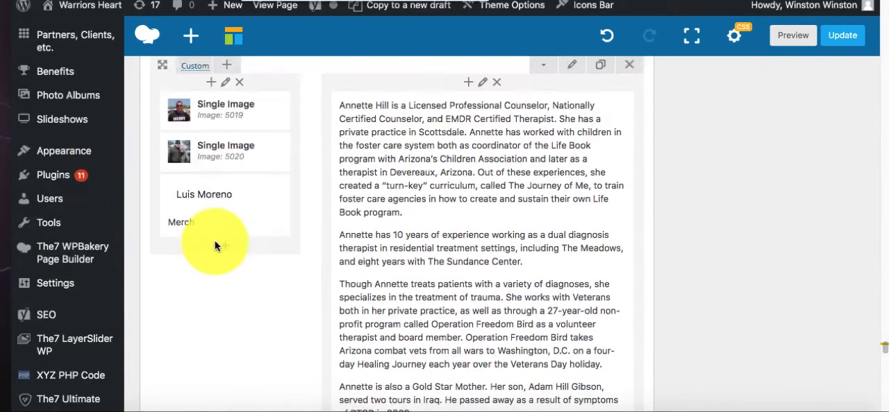
scroll(216, 326, down, 11)
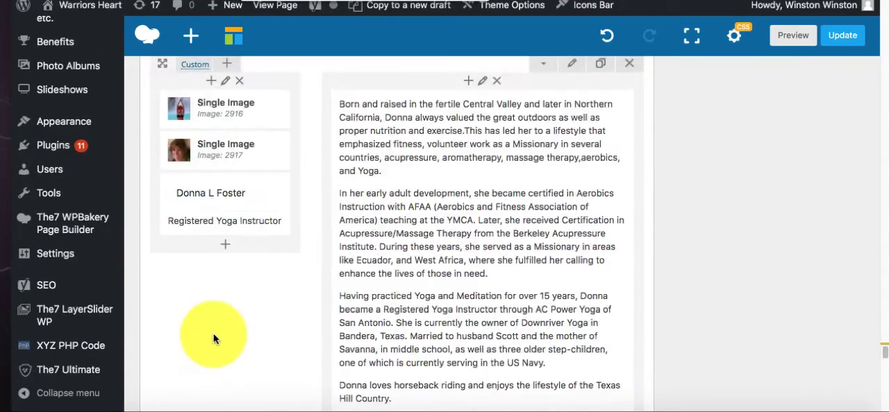
scroll(214, 334, down, 15)
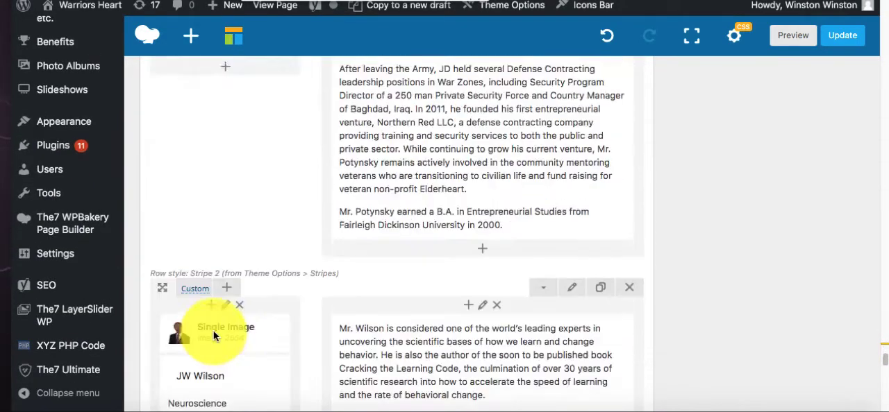
scroll(213, 333, down, 15)
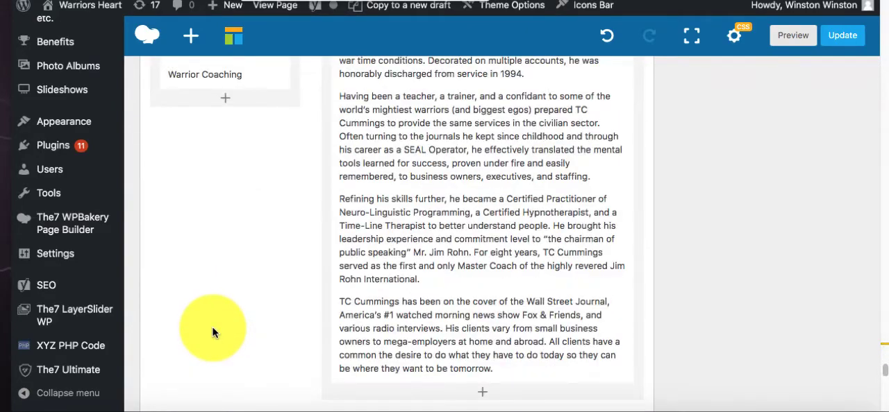
scroll(213, 331, down, 15)
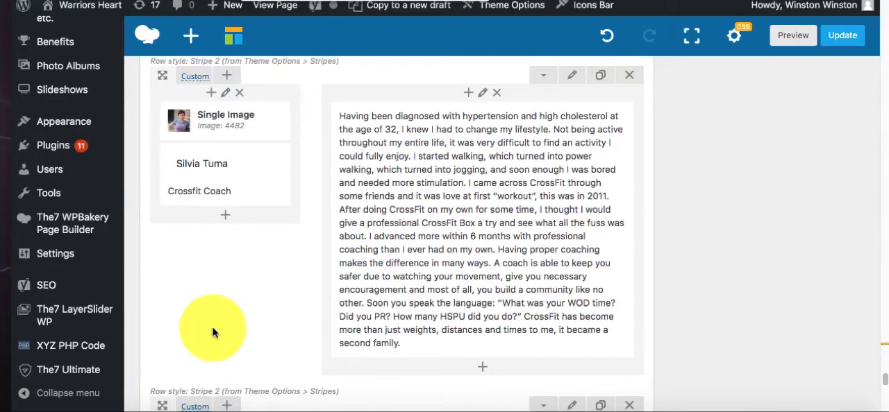
scroll(212, 330, down, 10)
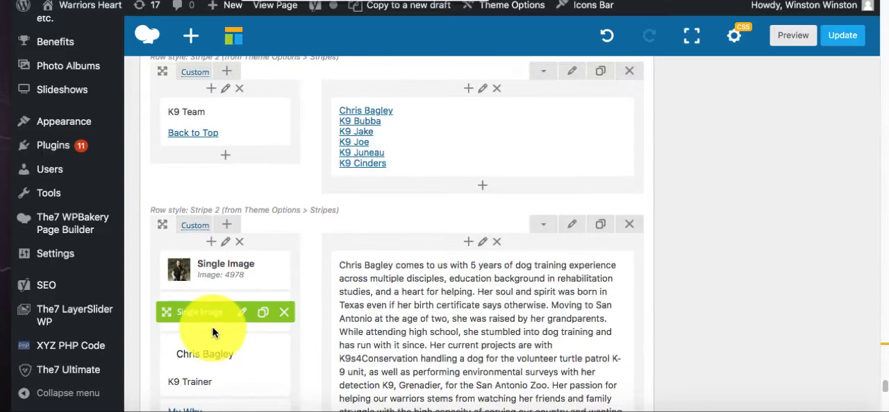
drag(203, 352, 212, 361)
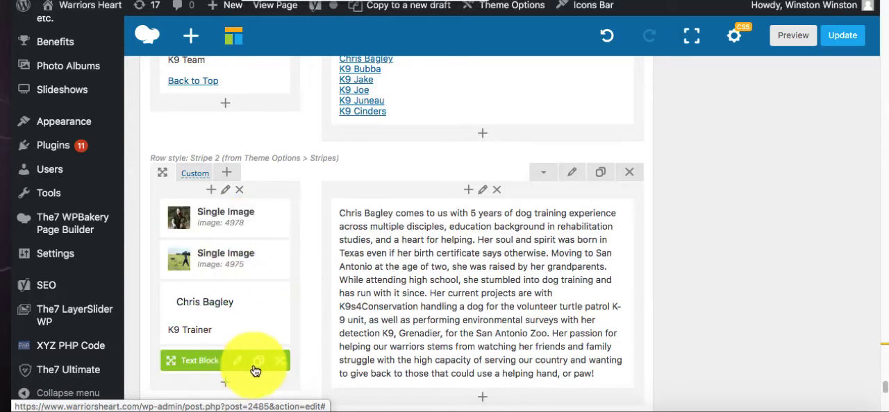
- Read through the new member's bio in their text document, from the opening paragraph to the end
click(264, 406)
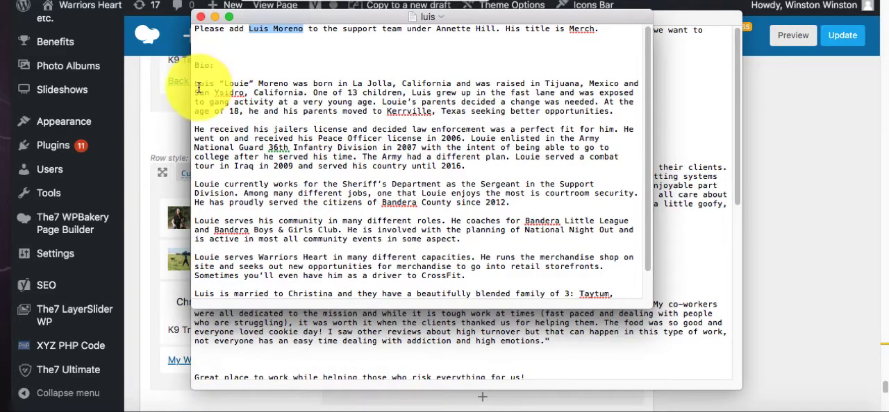
scroll(238, 139, down, 2)
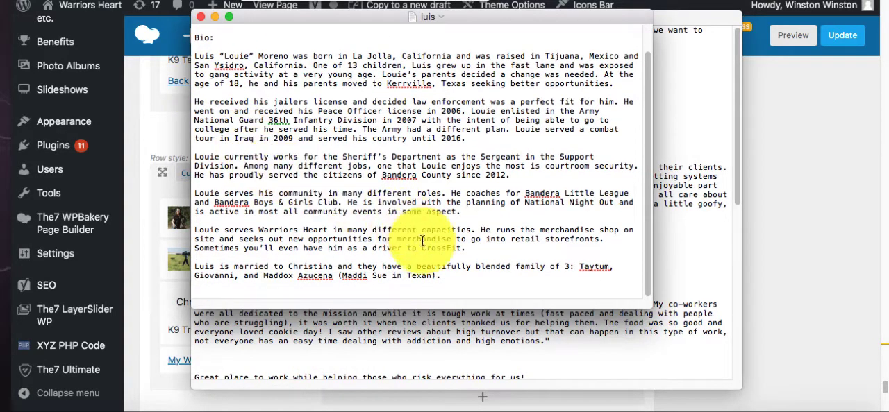
scroll(420, 244, up, 2)
scroll(418, 246, down, 2)
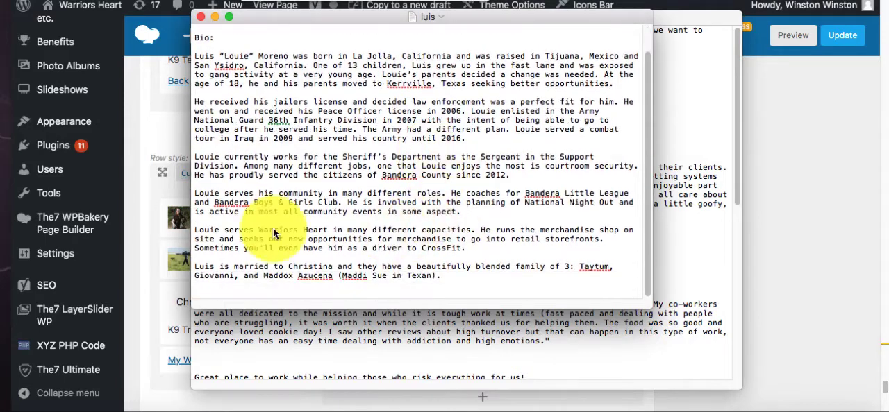
click(142, 127)
- Examine the K9 Trainer's row with its My Why link again and return to the duplicated Merch profile row
scroll(222, 154, up, 3)
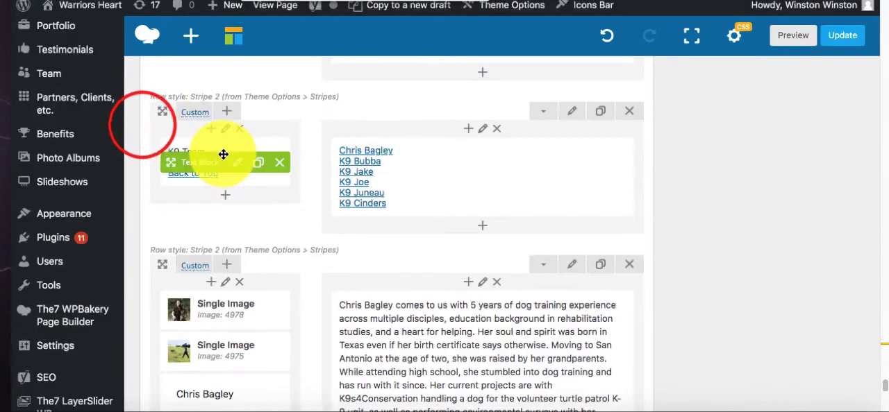
scroll(224, 155, down, 4)
scroll(225, 157, down, 1)
scroll(225, 157, down, 2)
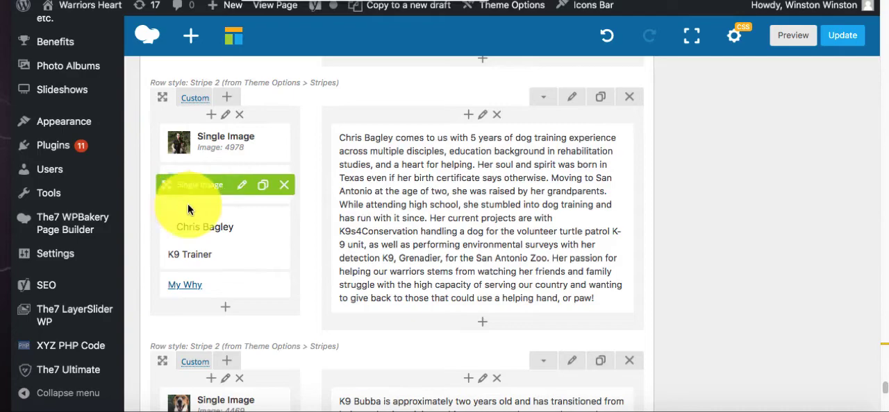
scroll(271, 192, up, 10)
scroll(273, 187, up, 10)
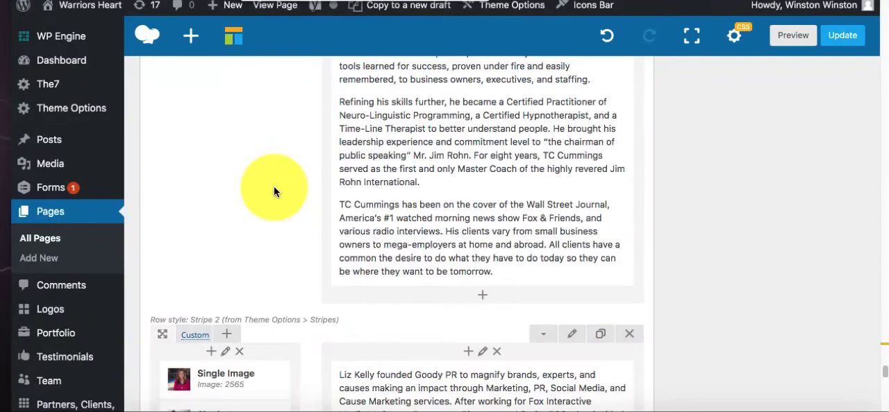
scroll(274, 186, up, 10)
scroll(274, 186, up, 5)
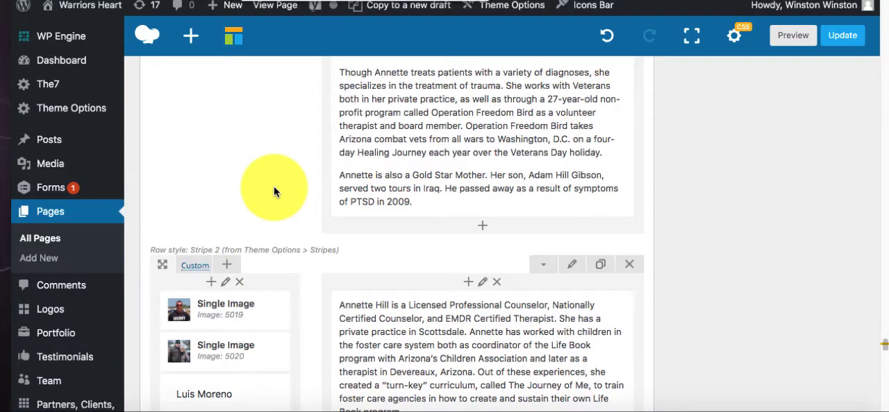
- Open the Merch row's bio text block for editing and copy the complete bio from the new member's text document
scroll(285, 208, down, 5)
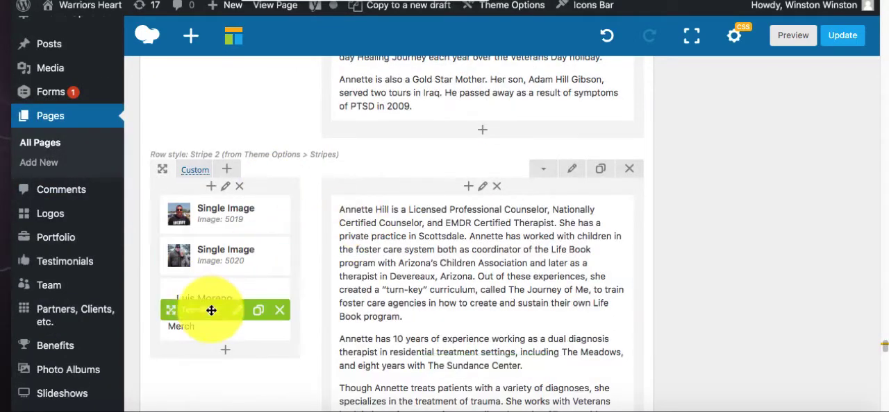
click(461, 226)
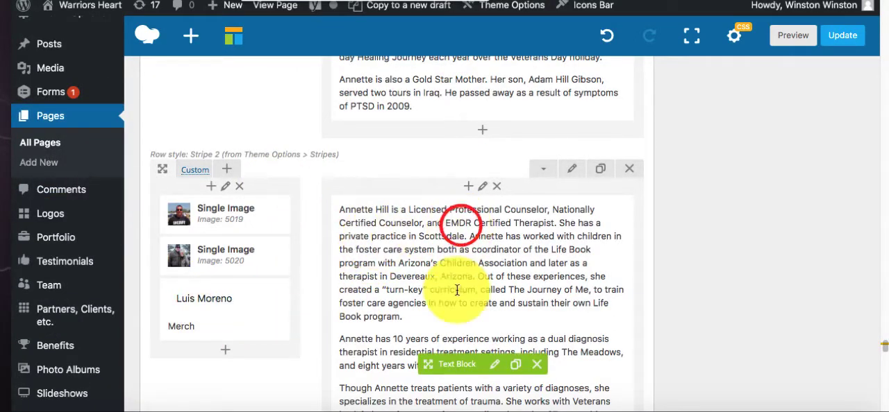
click(495, 365)
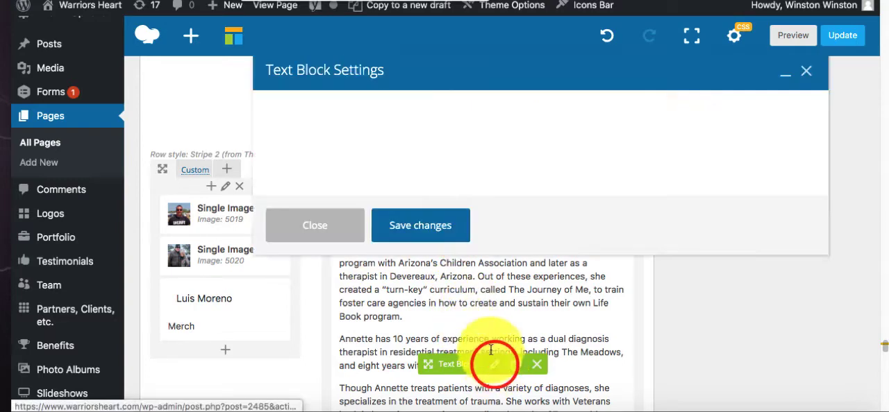
click(275, 410)
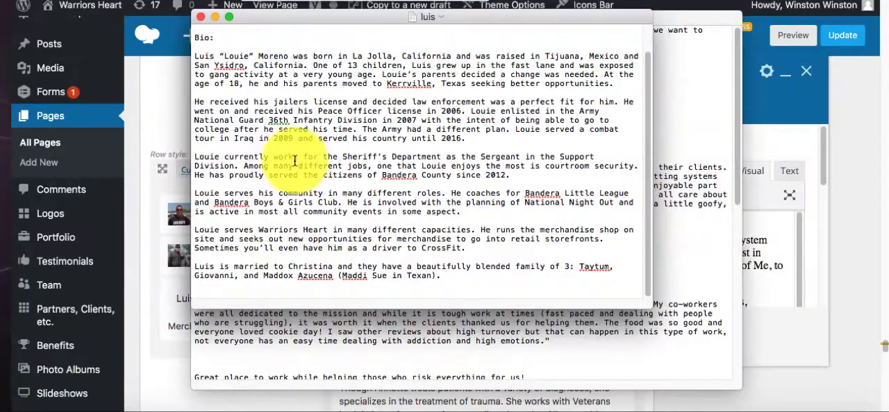
drag(448, 281, 159, 50)
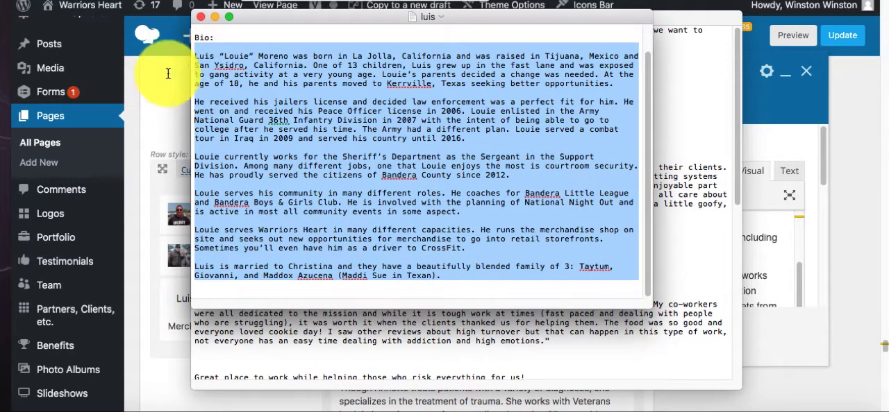
click(433, 328)
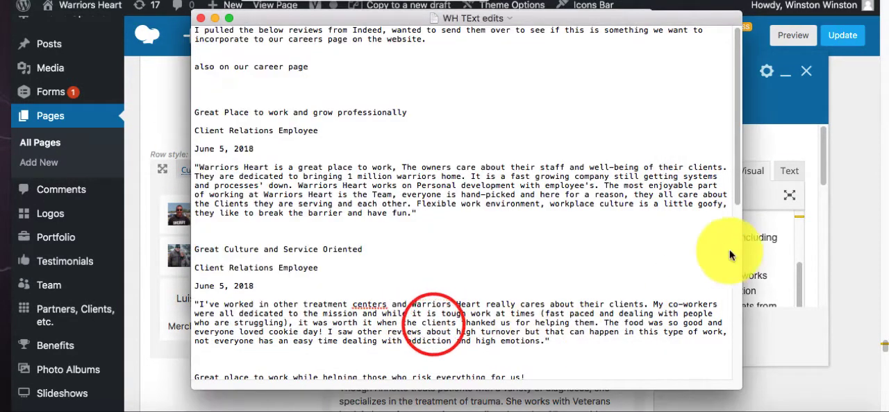
- Replace the entire old bio in the text block with the copied bio and save the changes
click(756, 245)
key(ctrl+a)
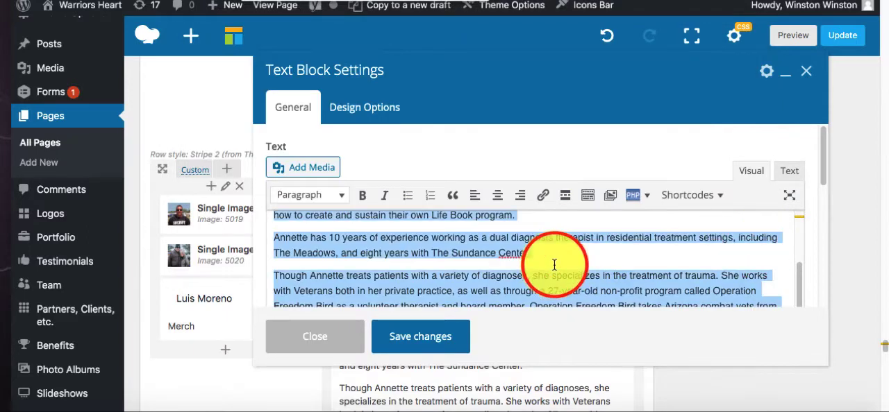
key(ctrl+v)
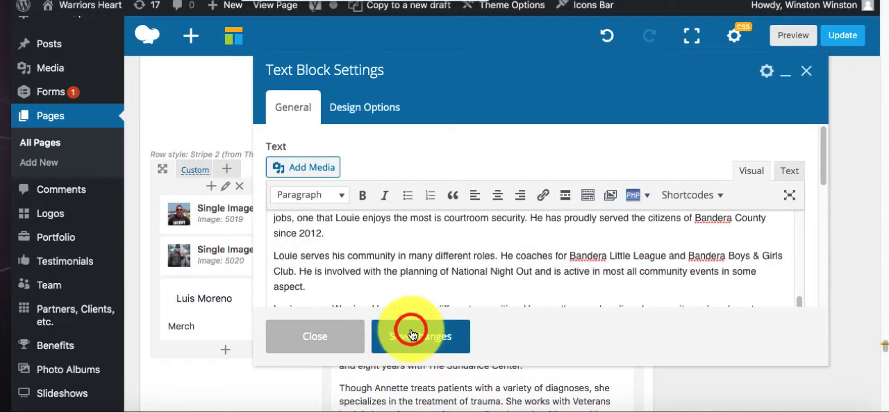
click(411, 335)
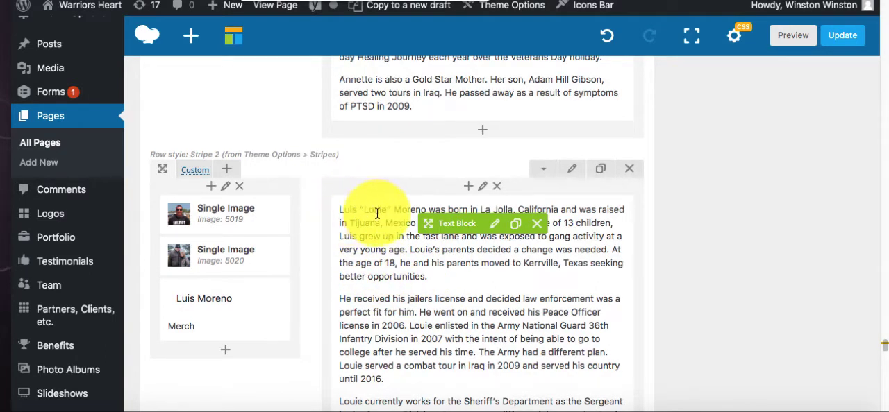
- Set the Merch row's anchor to the new member's lowercase, hyphenated first and last name, copy it, and save the row settings
scroll(388, 250, down, 5)
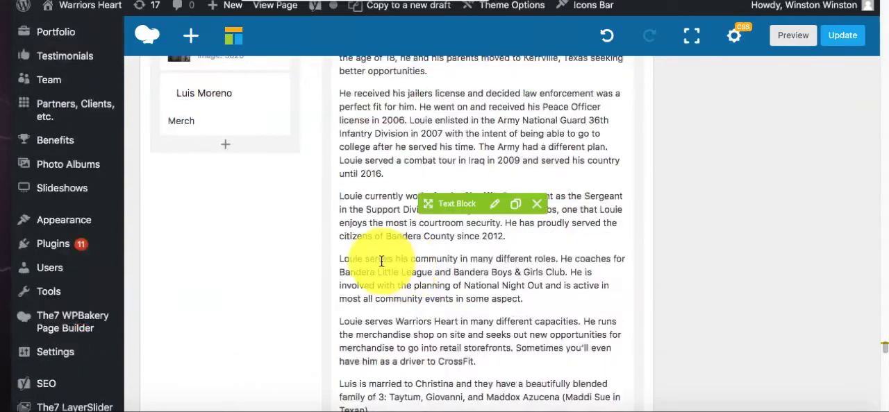
scroll(382, 262, down, 6)
scroll(382, 264, up, 10)
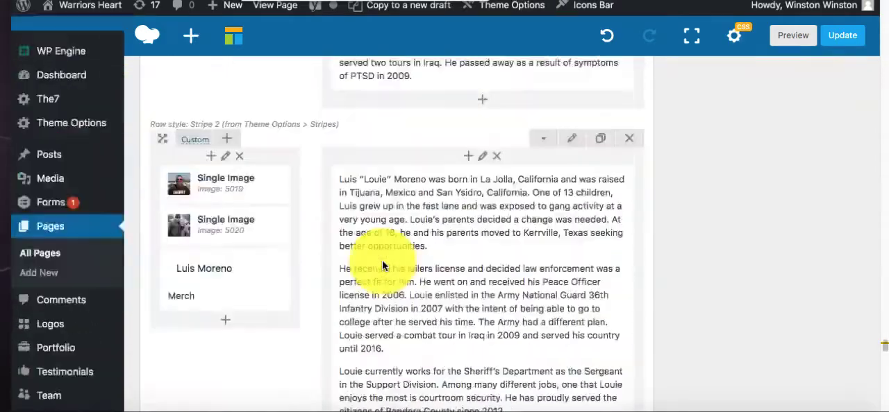
scroll(381, 263, up, 3)
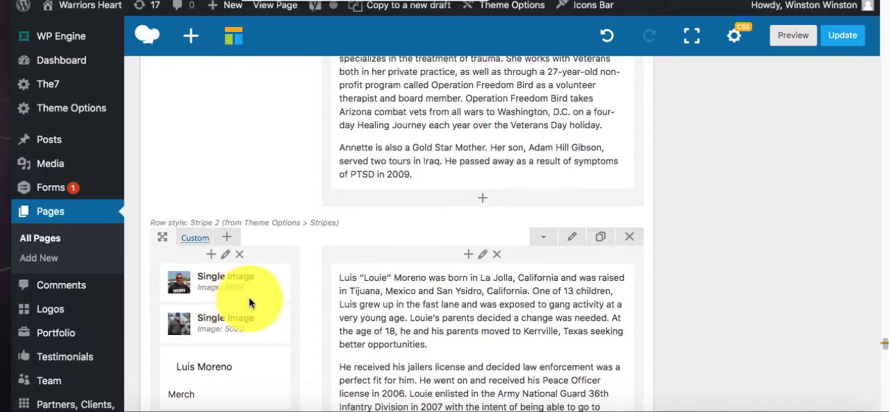
scroll(269, 342, down, 2)
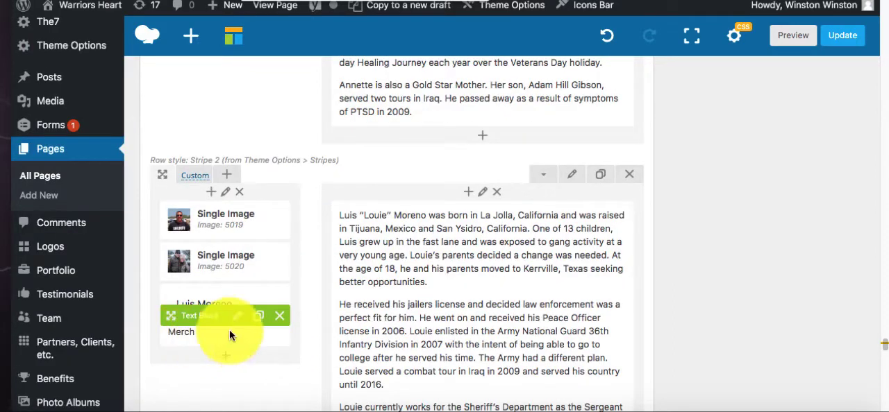
scroll(229, 330, up, 1)
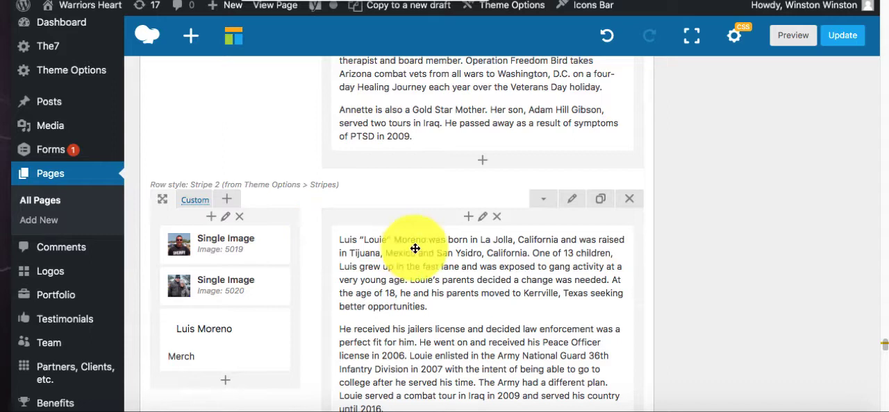
click(573, 201)
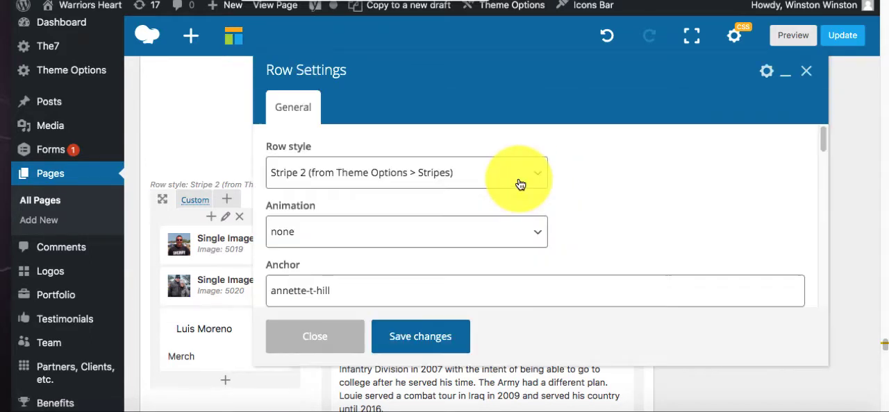
scroll(420, 230, down, 2)
drag(327, 219, 228, 218)
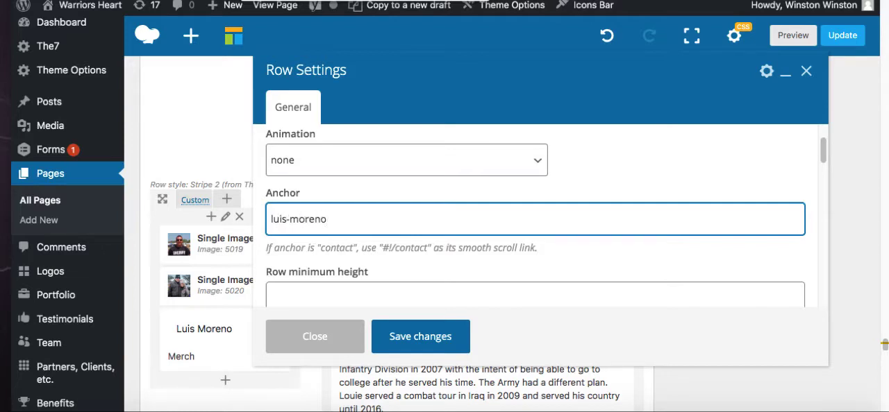
drag(379, 228, 202, 212)
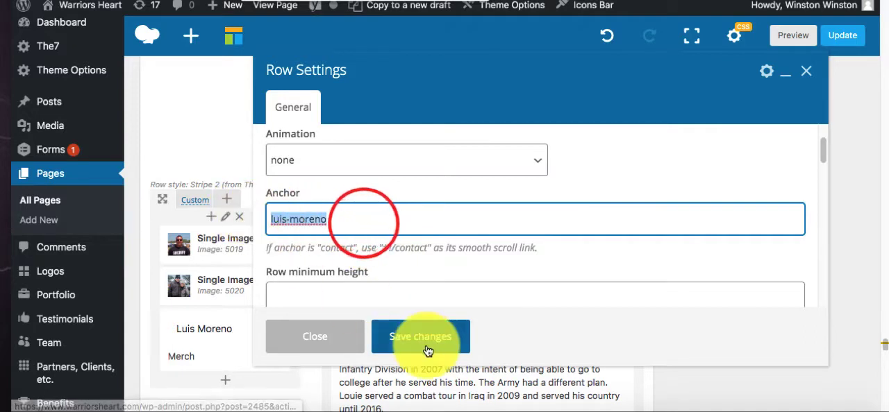
click(426, 341)
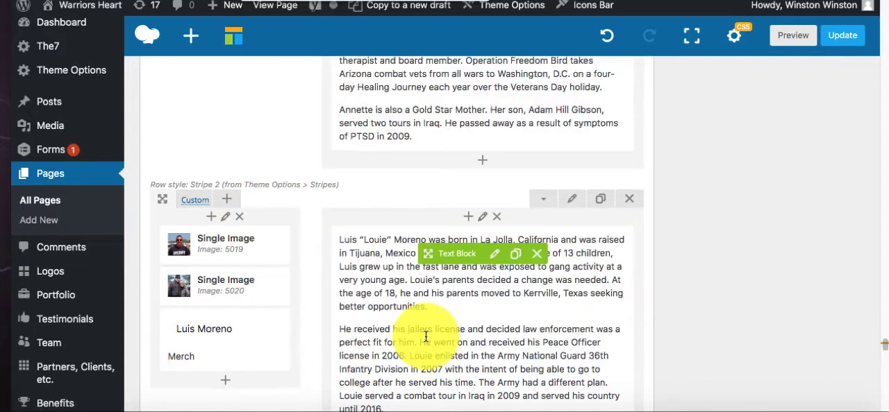
- Check the Support Team name buttons on the live page, then open their text block in the page editor as HTML code
scroll(486, 271, up, 3)
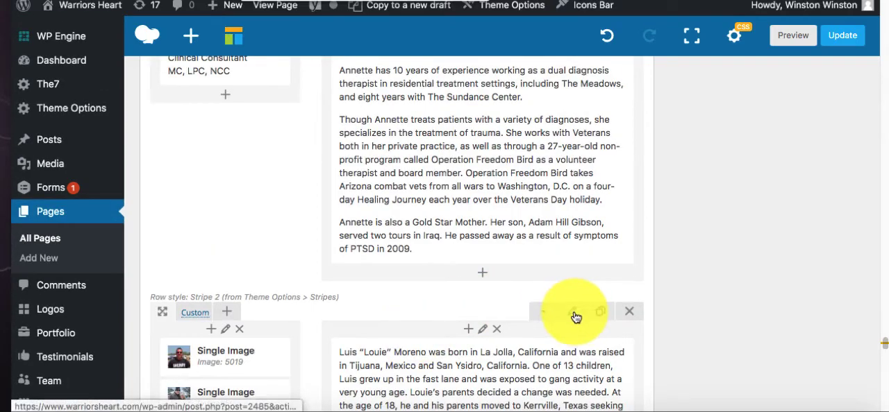
scroll(403, 326, down, 5)
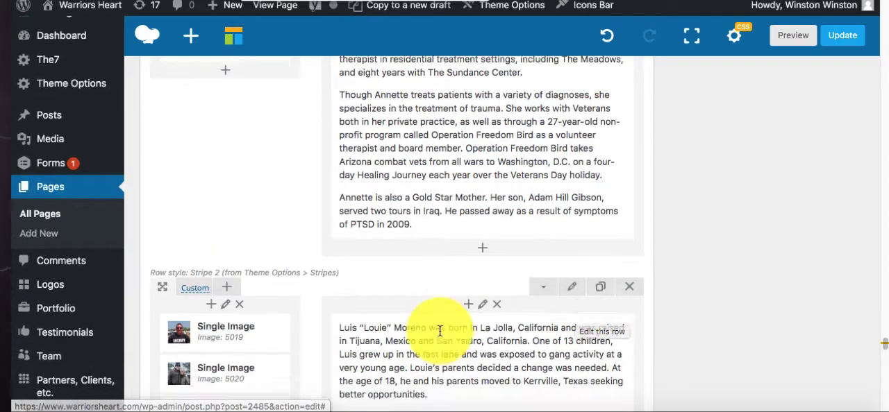
scroll(377, 291, up, 6)
scroll(433, 322, up, 8)
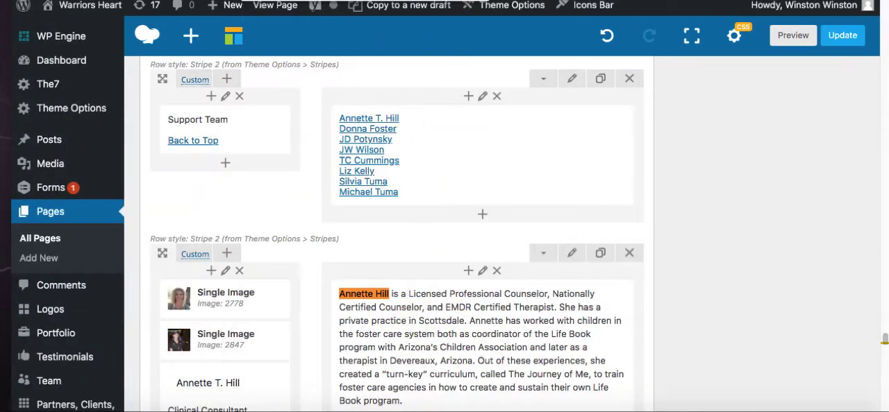
click(423, 1)
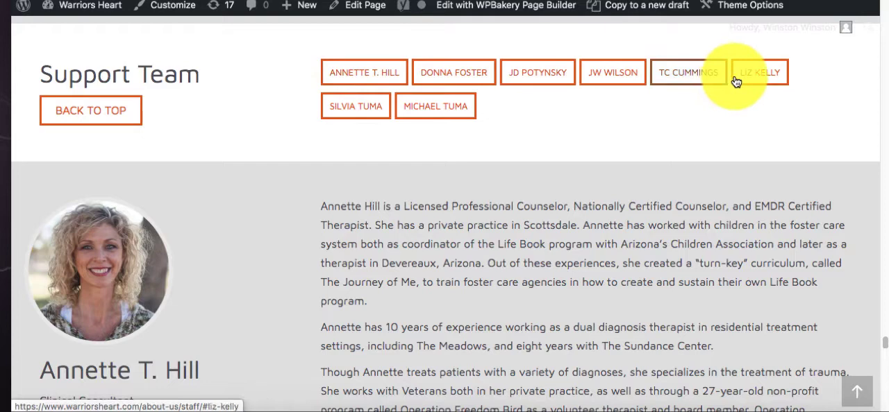
click(406, 0)
mouse_move(363, 139)
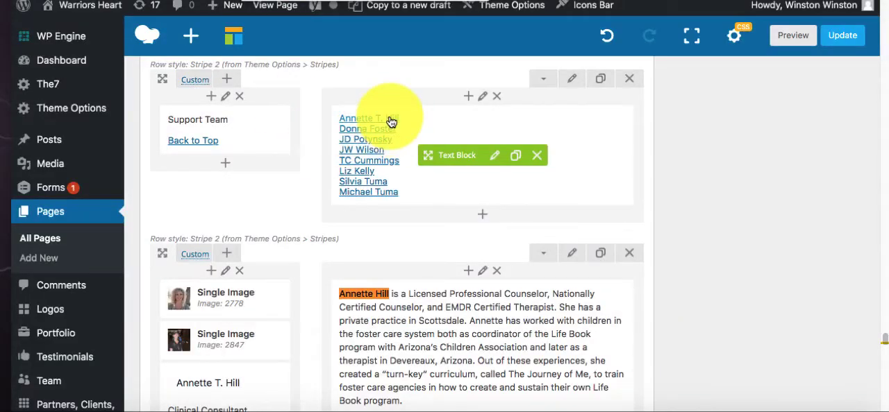
click(491, 159)
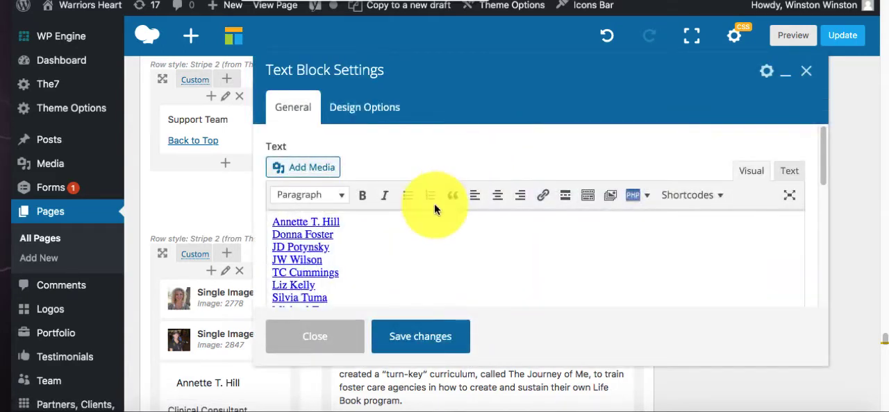
click(789, 172)
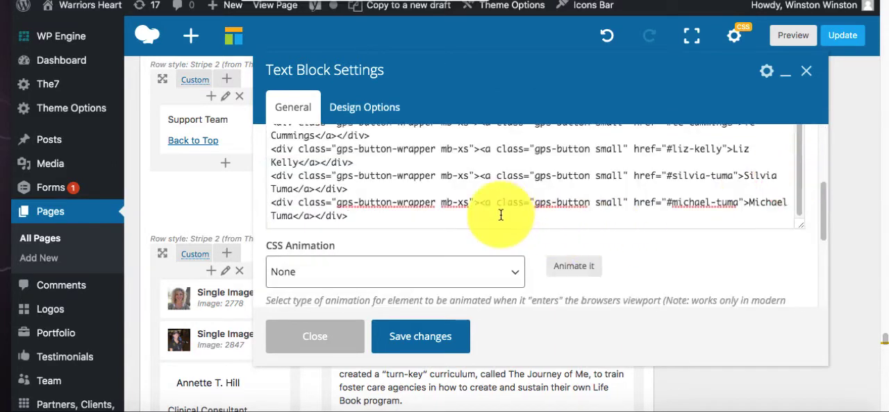
scroll(542, 160, up, 3)
scroll(490, 164, up, 5)
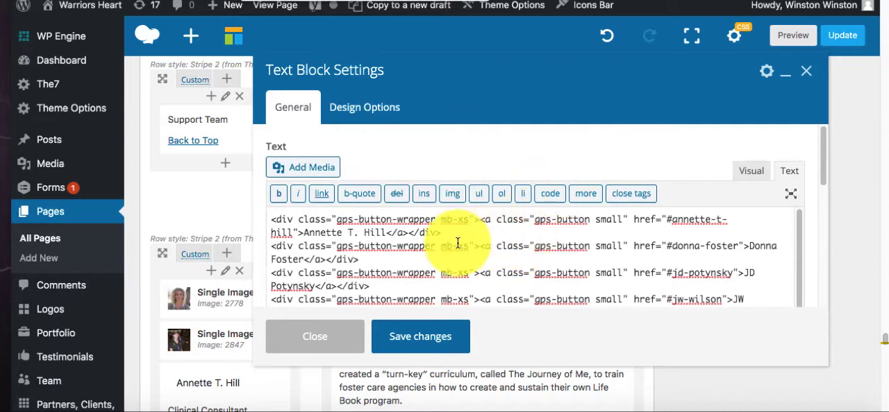
- Copy the first Support Team link's complete div code and paste a duplicate on a new line directly below it
mouse_move(458, 229)
mouse_down()
mouse_move(229, 219)
mouse_move(267, 220)
mouse_up()
key(ctrl+c)
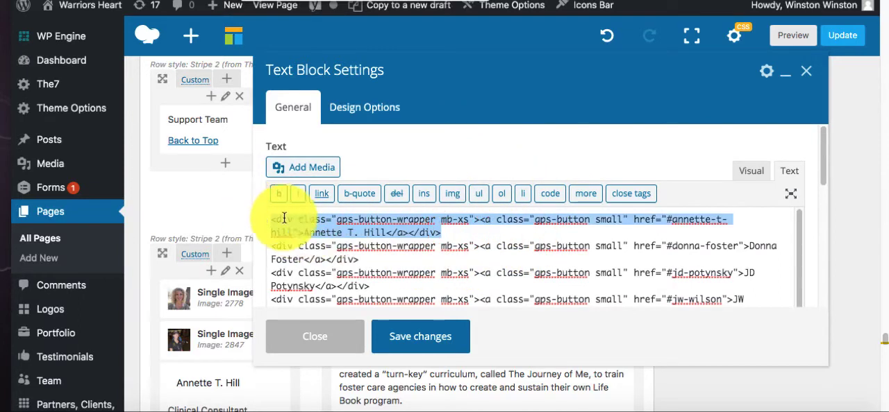
click(456, 231)
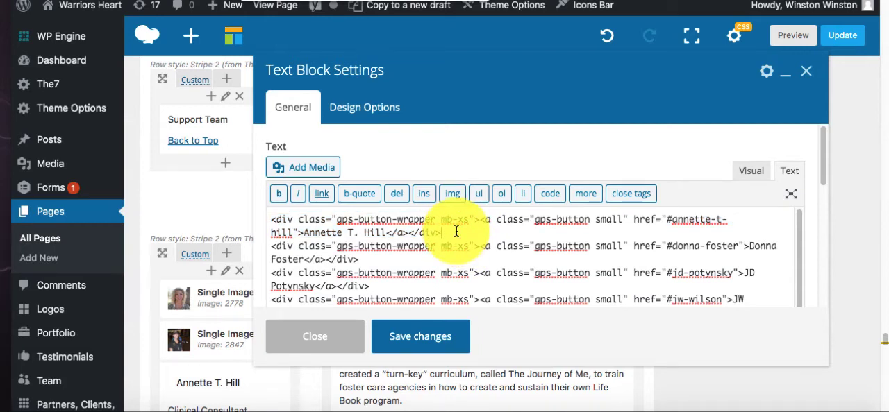
drag(473, 220, 337, 220)
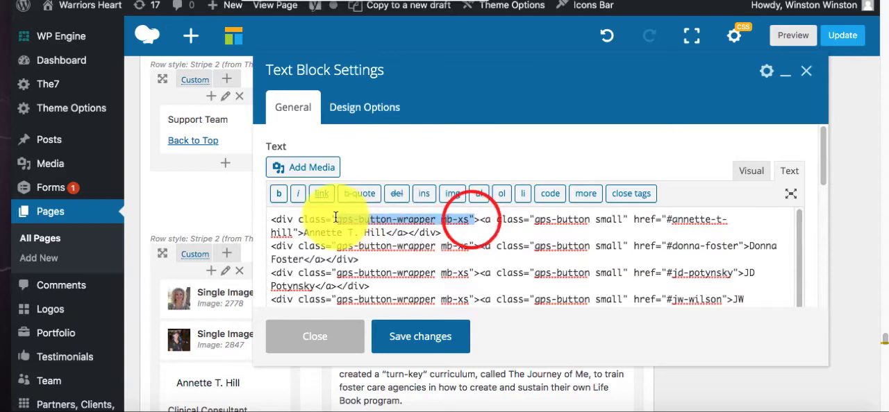
click(445, 233)
key(Return)
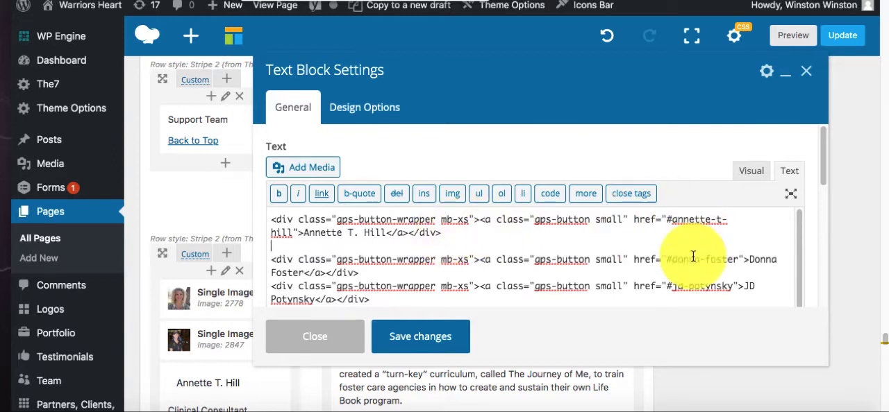
click(333, 244)
key(ctrl+v)
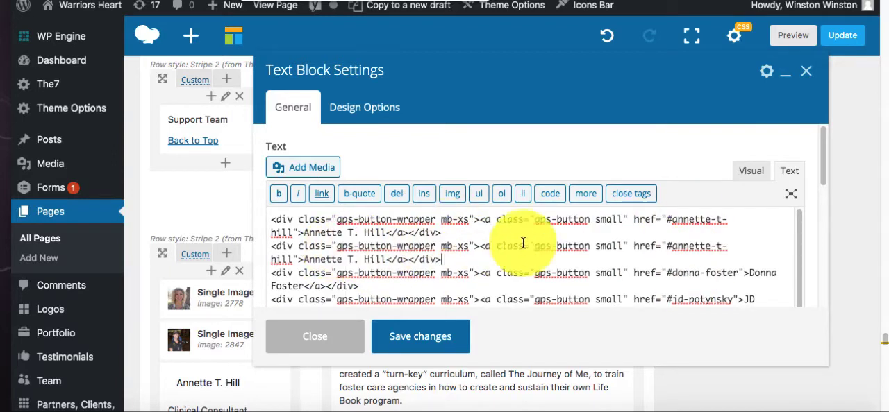
- Replace the duplicated link's anchor with the new member's lowercase, hyphenated name and its label with the new member's full name
drag(671, 247, 294, 260)
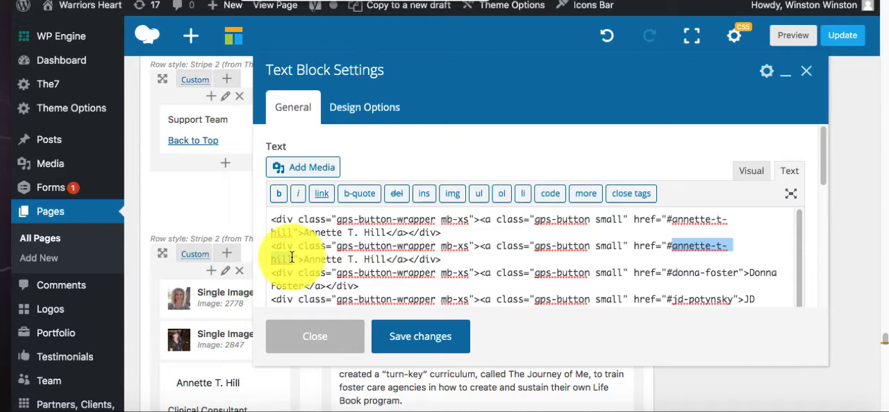
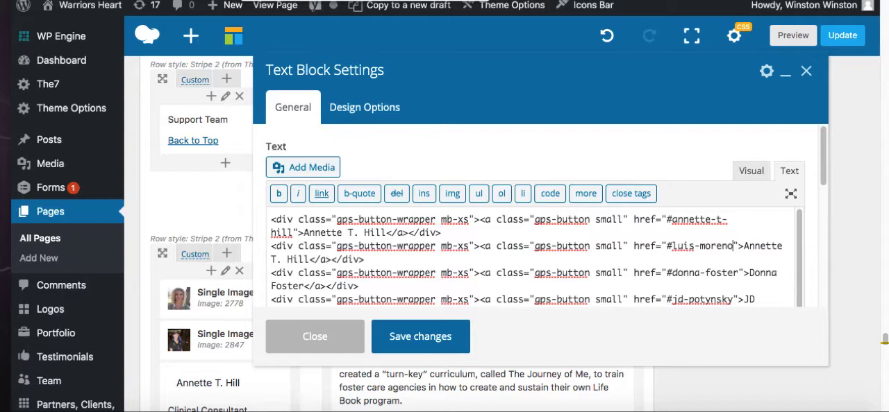
drag(742, 246, 309, 259)
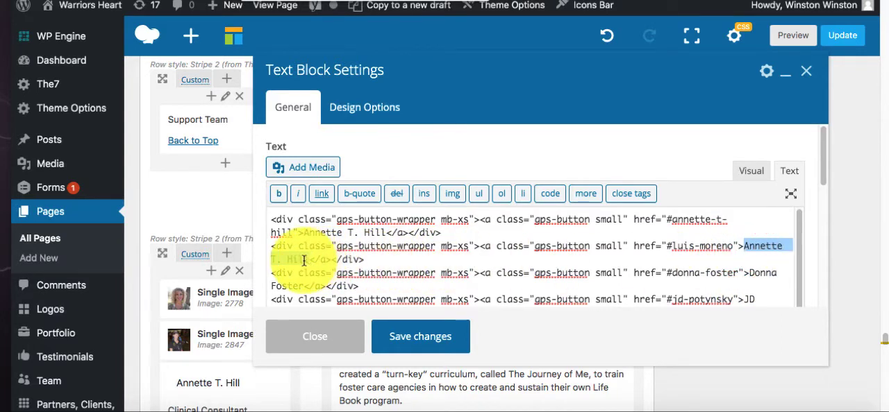
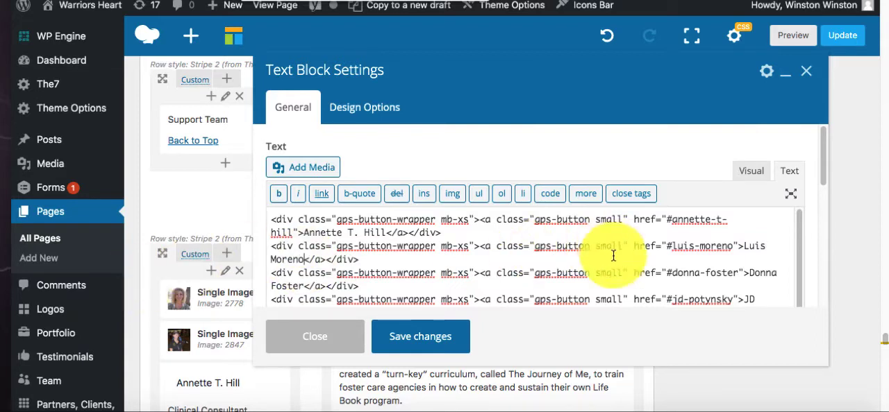
- Check the new name link in the visual view, save the text block and update the Meet The Team page
click(751, 173)
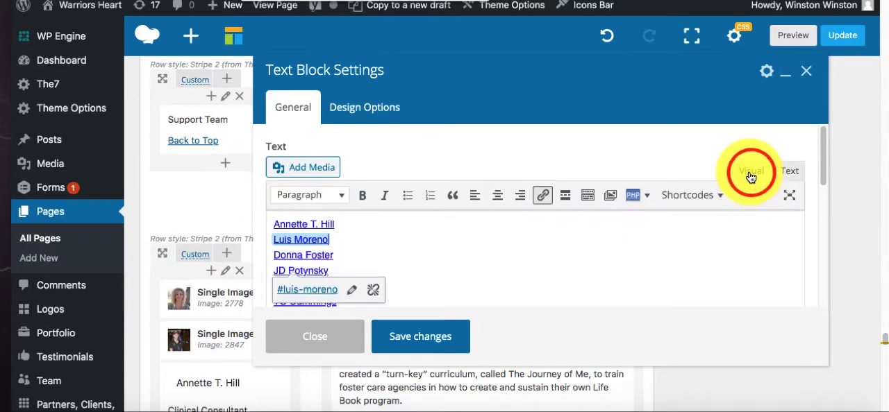
click(361, 237)
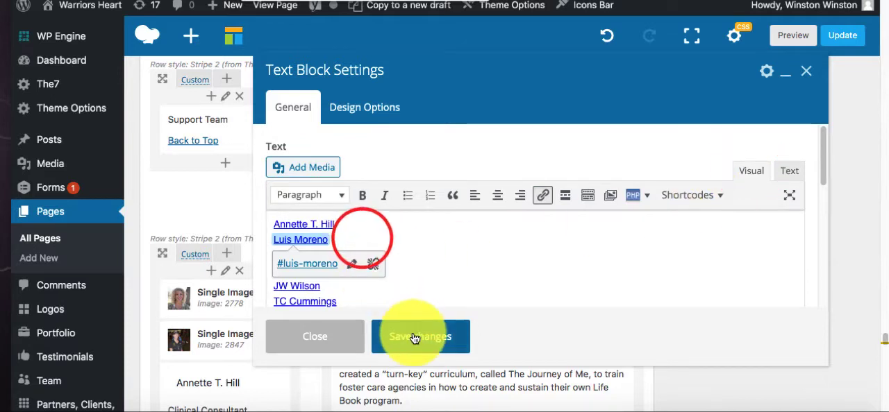
click(413, 335)
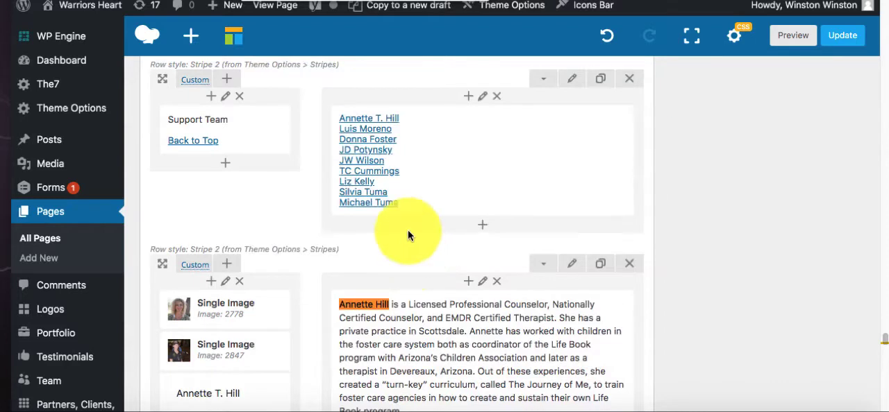
click(842, 38)
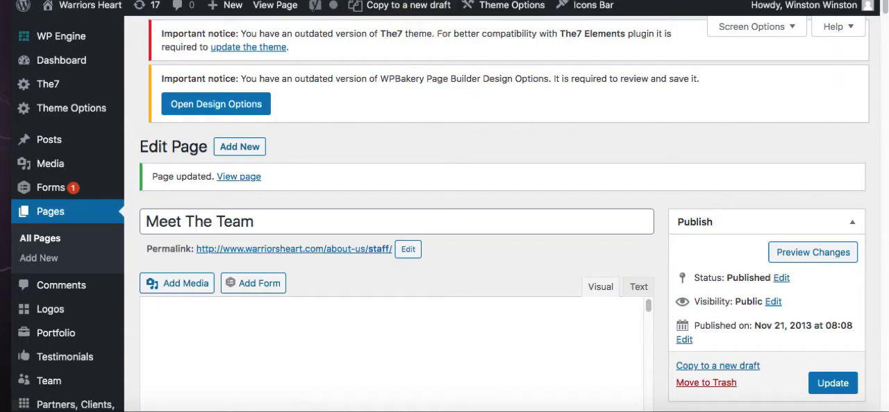
- Reload the live team page, go to the Support Team, follow the new member's name button and review the Merch profile and bio
key(ctrl+Tab)
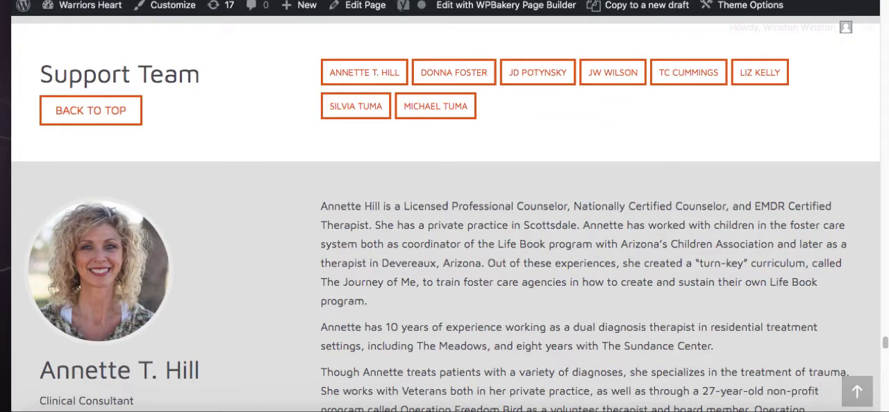
key(super+r)
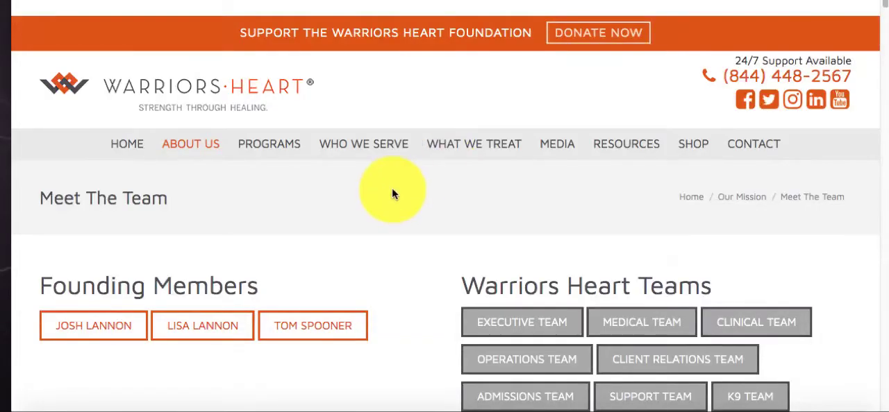
scroll(393, 192, down, 3)
click(625, 297)
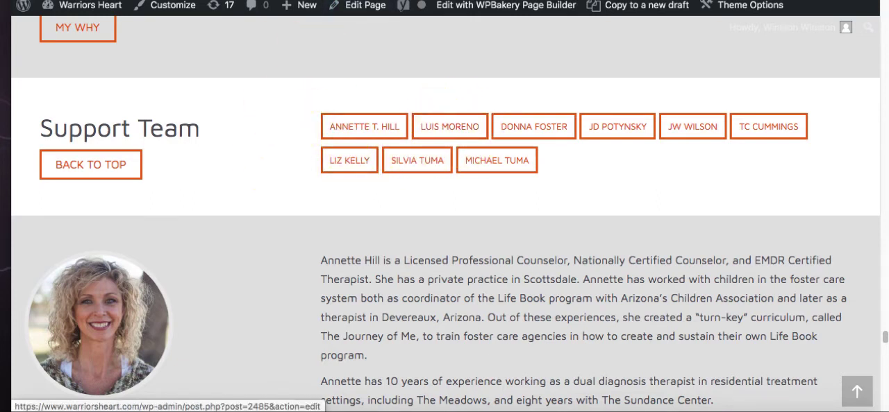
click(356, 5)
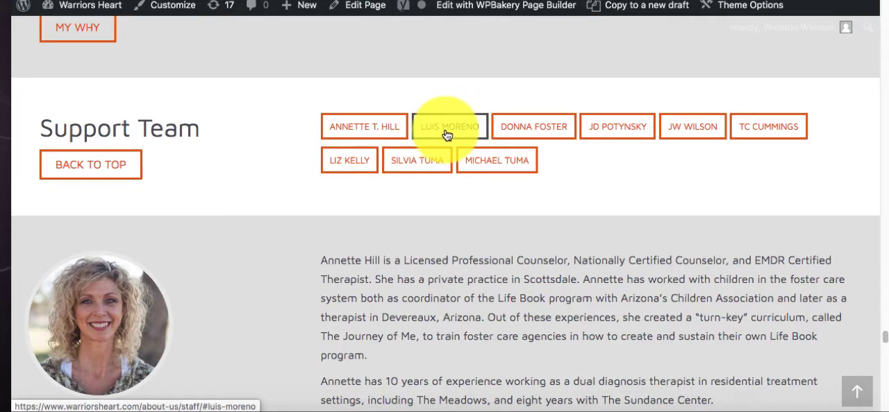
click(445, 132)
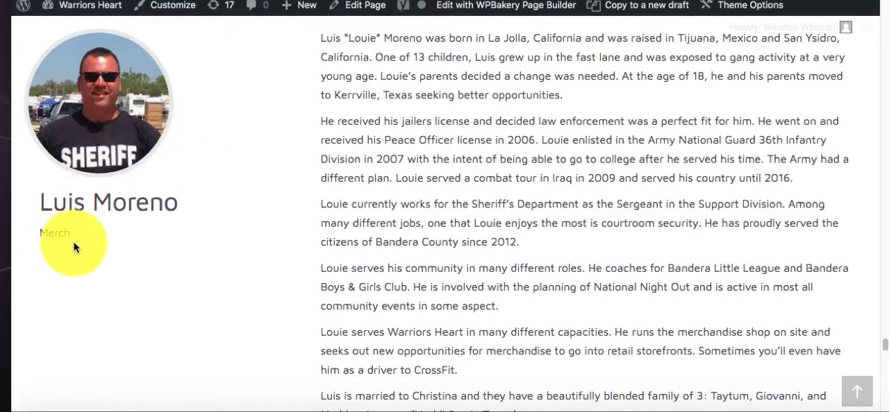
scroll(334, 164, down, 2)
scroll(361, 209, down, 1)
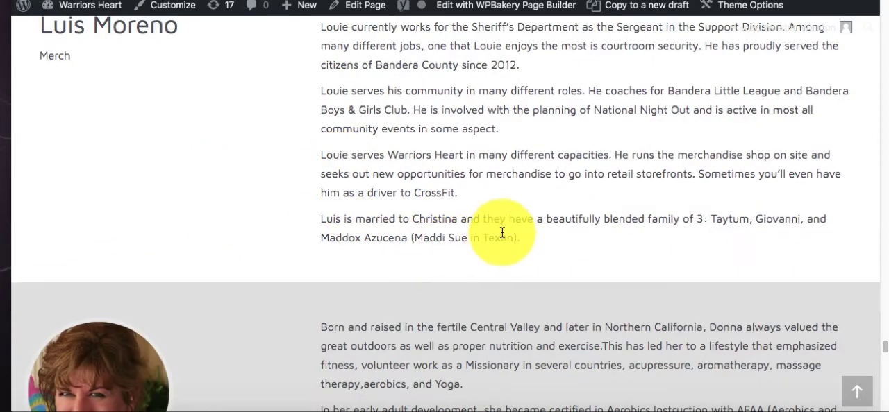
scroll(506, 174, up, 3)
scroll(347, 204, up, 4)
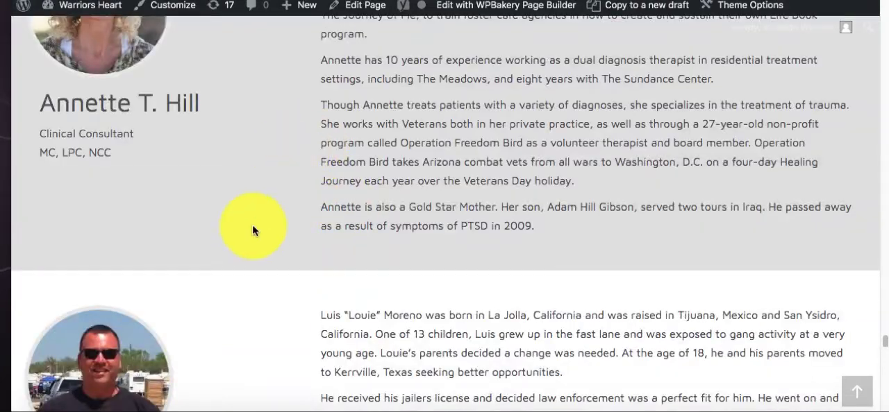
scroll(238, 201, down, 5)
scroll(222, 258, up, 8)
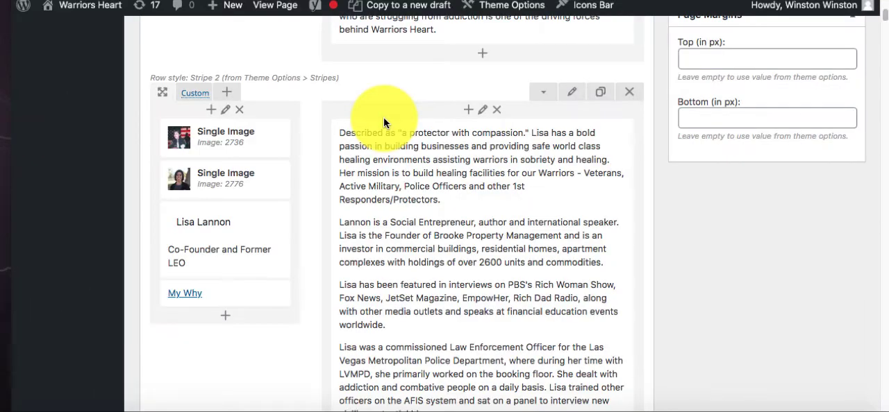
- Examine the HTML link address of the My Why button in the Executive Team's first member row, and close its settings unsaved
scroll(383, 123, down, 10)
scroll(383, 123, down, 2)
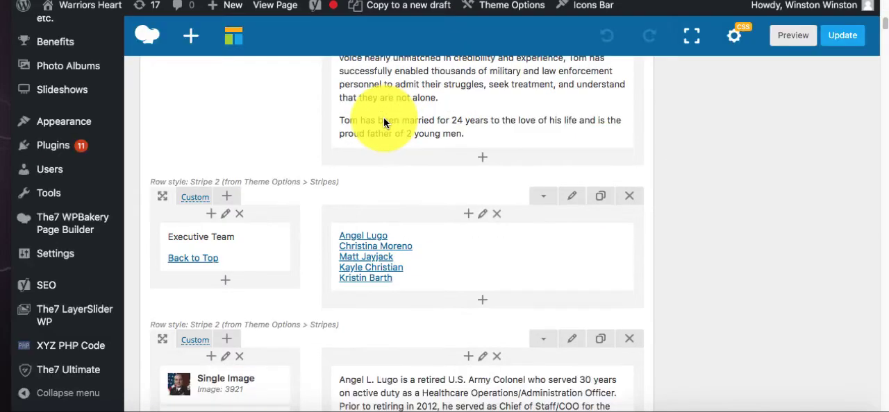
scroll(383, 122, down, 10)
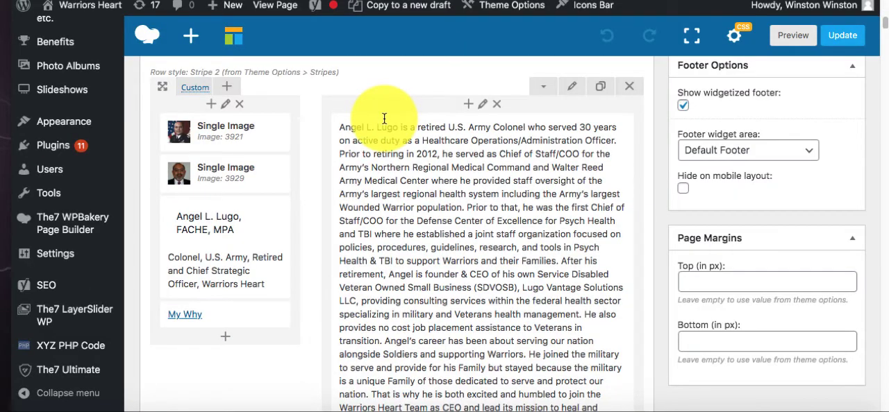
scroll(384, 118, down, 5)
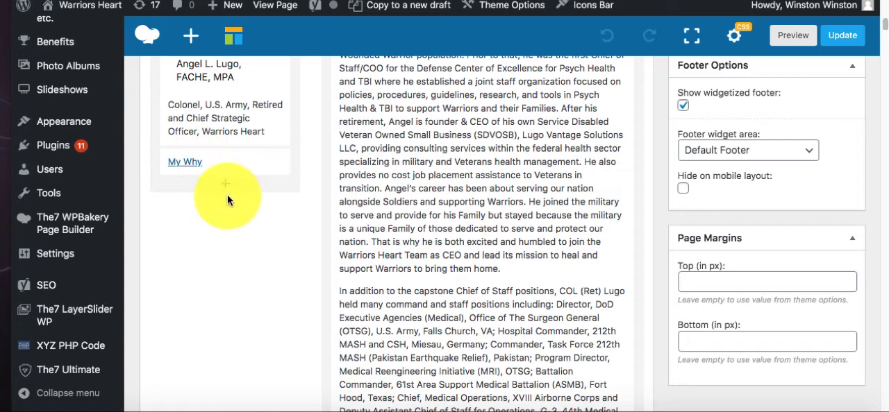
scroll(278, 184, up, 5)
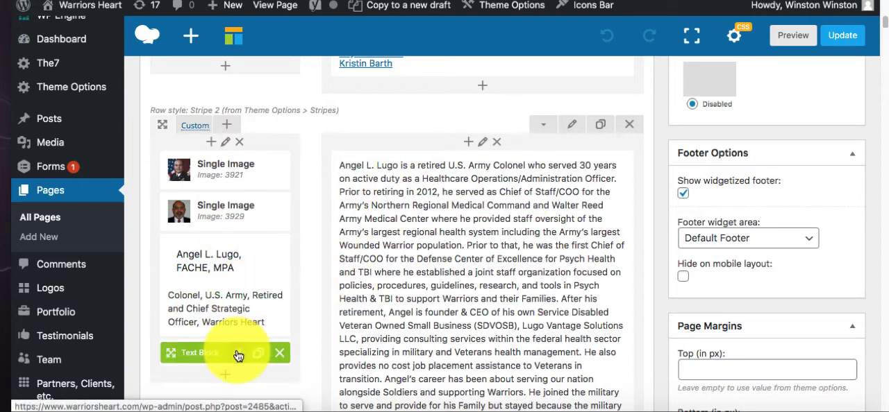
click(237, 355)
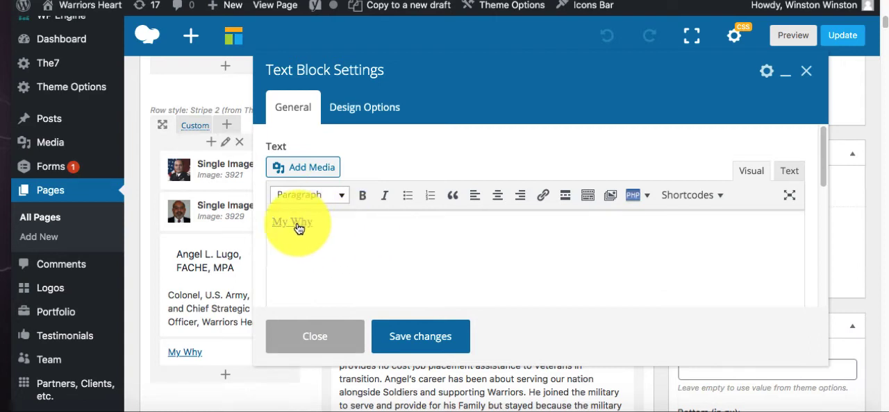
click(785, 172)
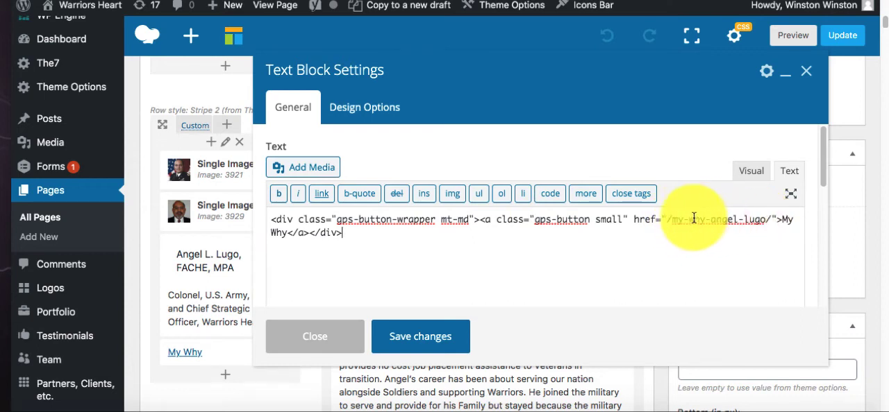
drag(710, 219, 744, 217)
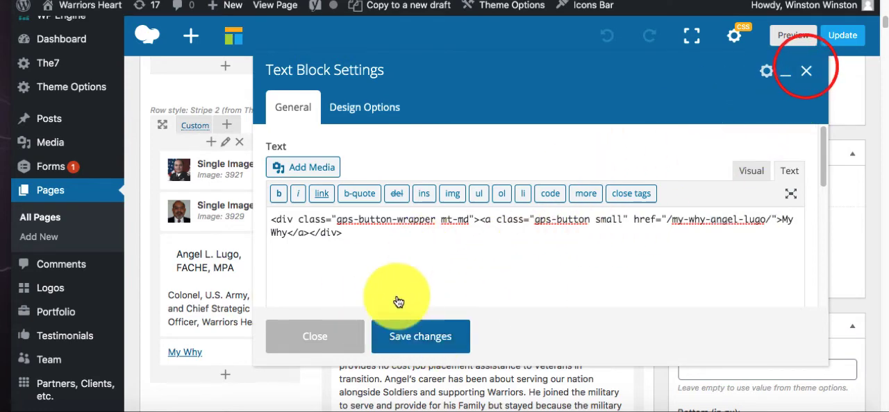
click(805, 72)
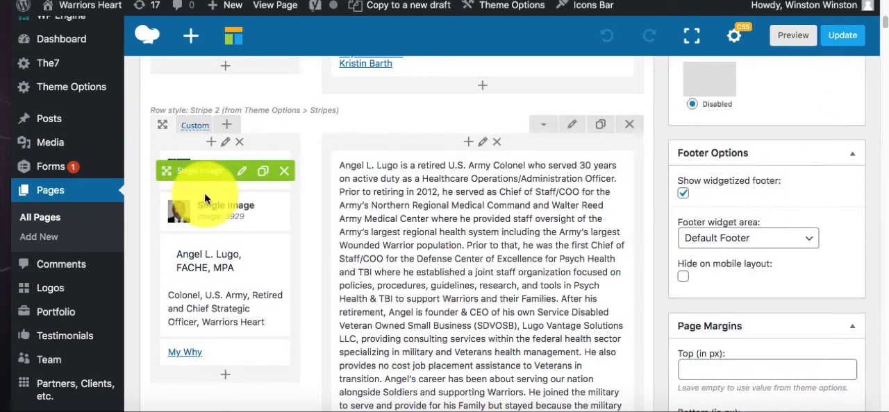
- Update the Meet The Team page and open the list of all posts
scroll(209, 199, up, 3)
click(842, 44)
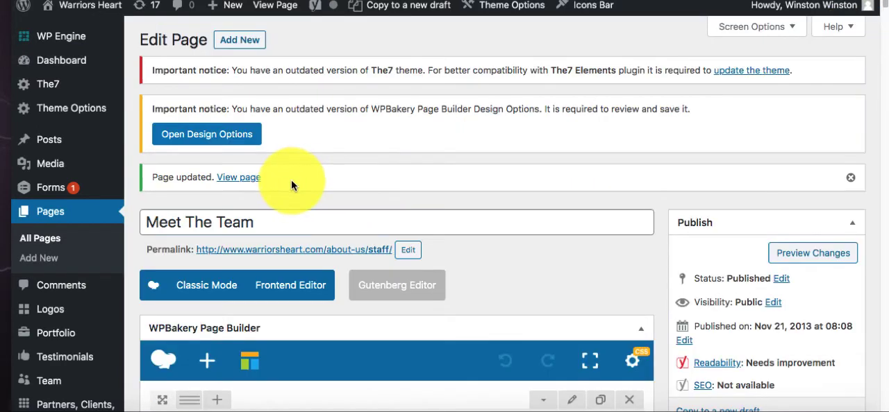
mouse_move(58, 149)
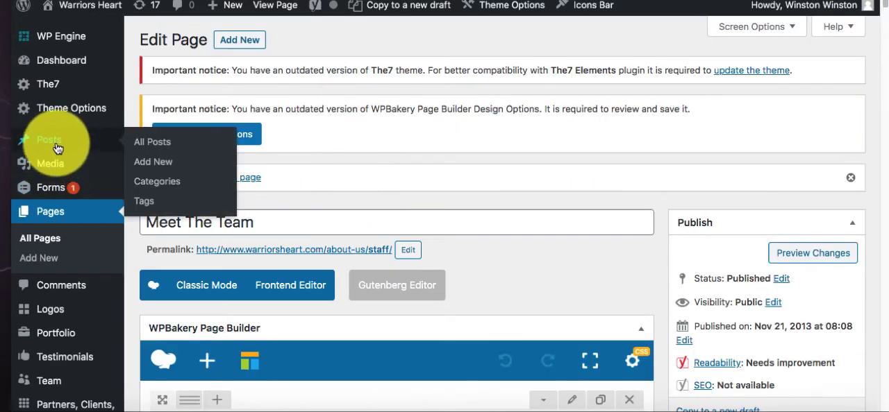
click(146, 146)
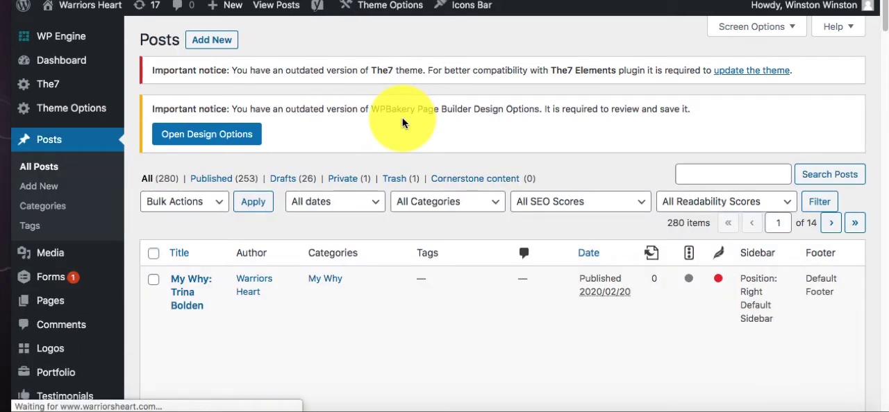
- Clone the topmost published My Why post in the posts list
scroll(222, 236, down, 2)
scroll(212, 250, down, 3)
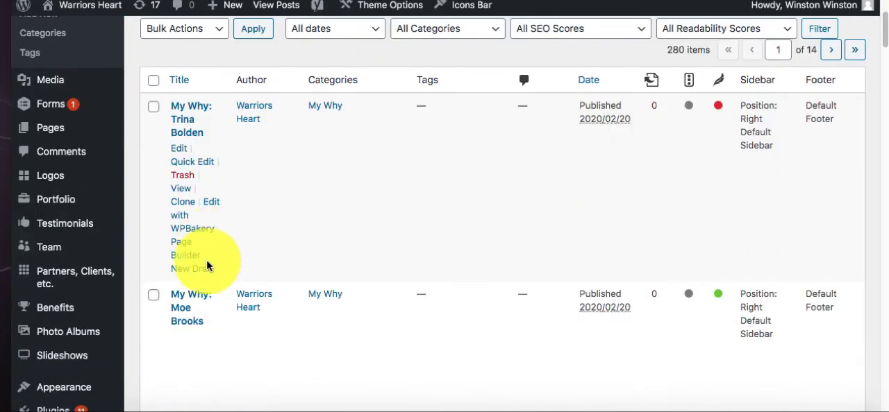
scroll(202, 239, up, 1)
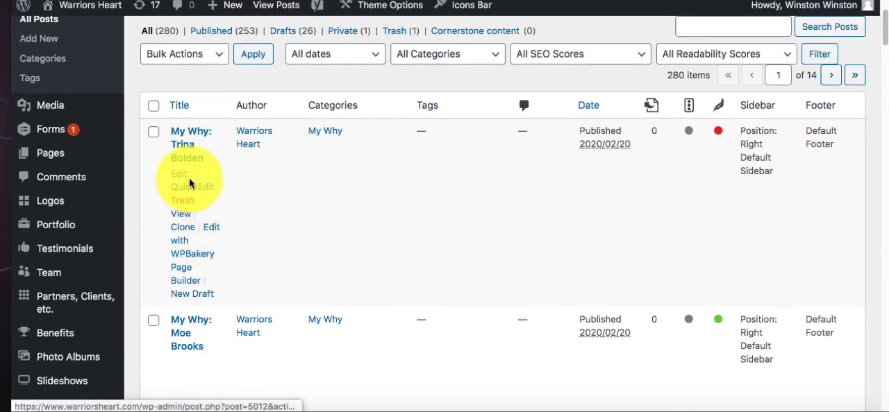
click(182, 233)
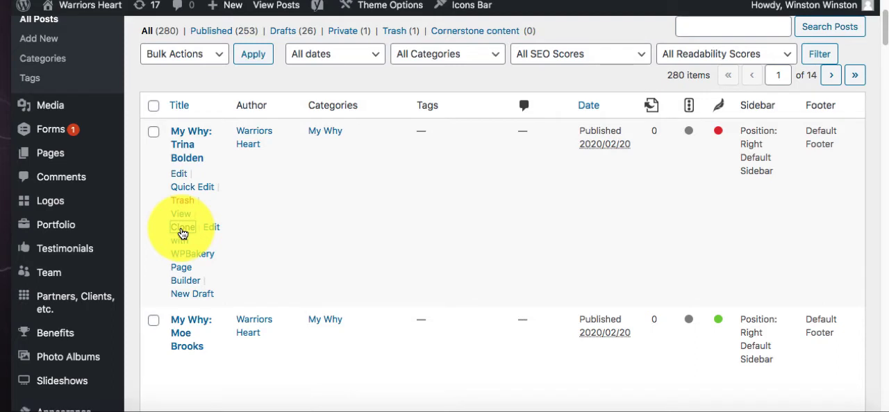
- Open the cloned My Why draft for editing and replace the name in its title with the new member's full name
scroll(181, 227, down, 3)
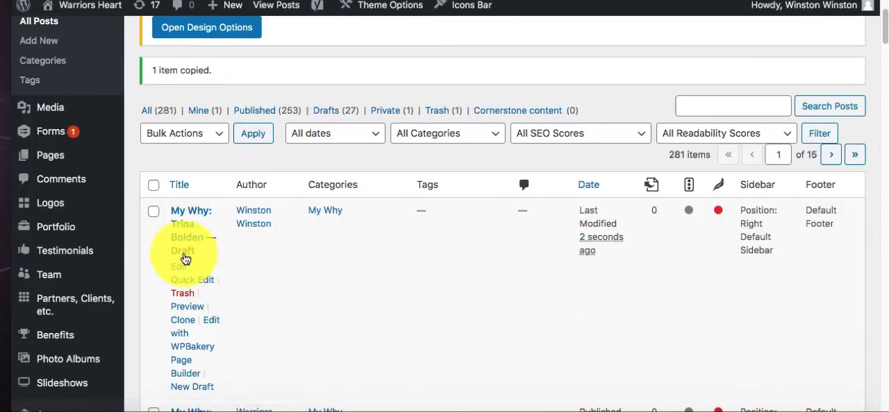
scroll(177, 256, down, 3)
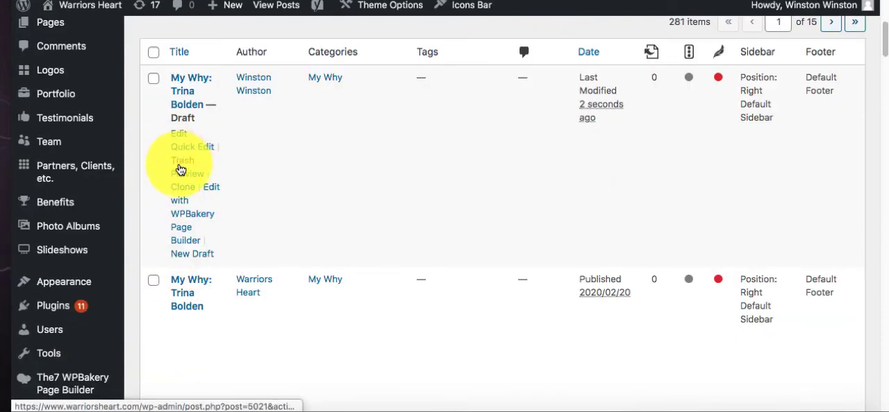
click(182, 90)
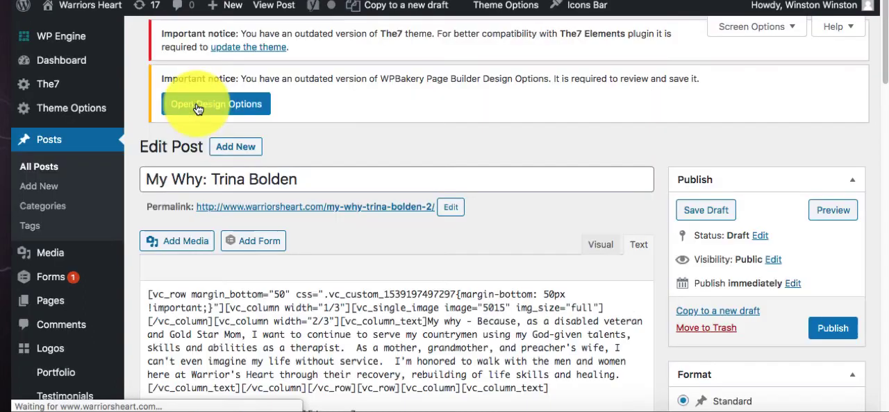
drag(210, 177, 307, 174)
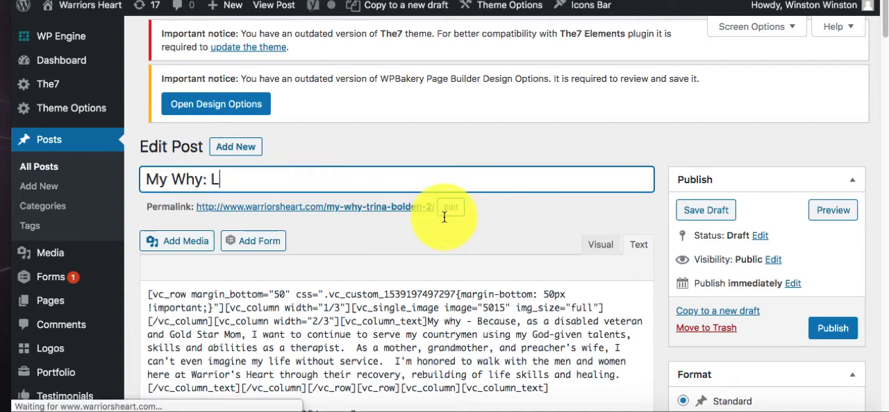
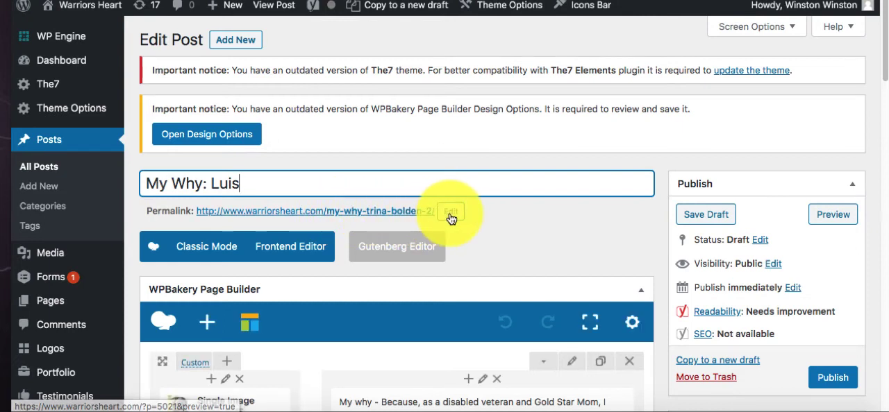
click(307, 188)
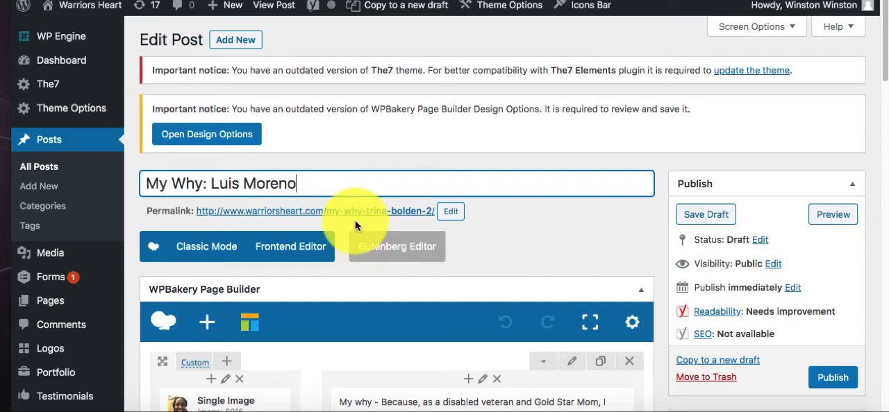
- Change the post's permalink slug to my-why followed by the new member's hyphenated name
click(446, 213)
click(368, 212)
drag(435, 213, 368, 212)
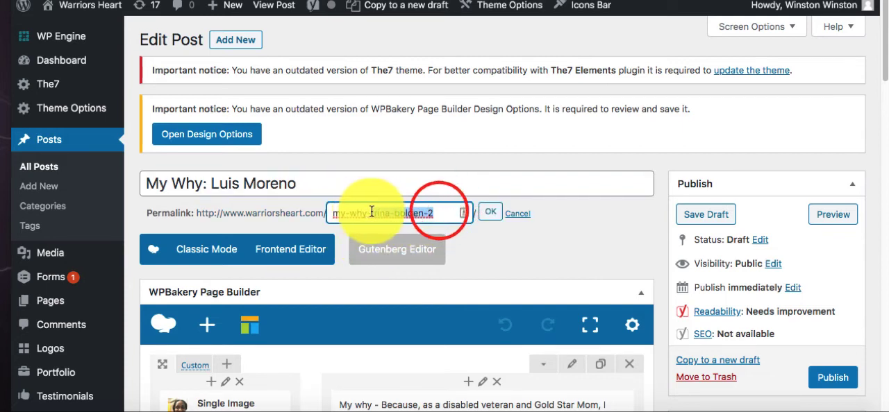
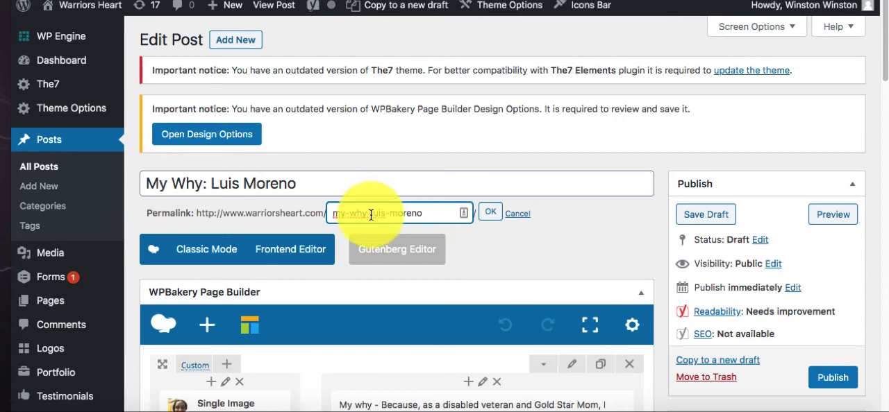
click(483, 216)
- Replace the post's single image with the new member's sheriff-shirt photo from the media library, keeping the full image size, and save it
scroll(481, 214, down, 3)
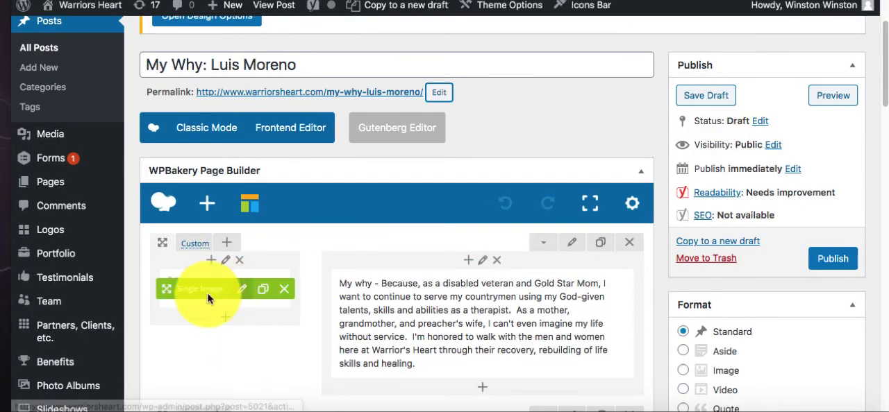
click(243, 291)
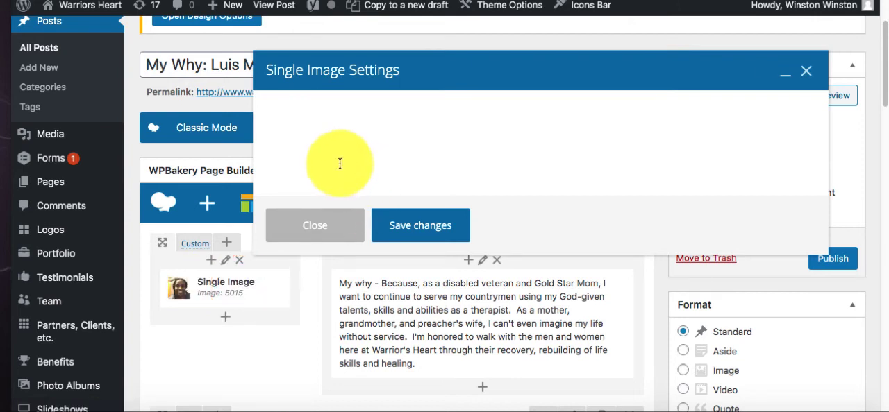
scroll(311, 202, down, 3)
click(294, 172)
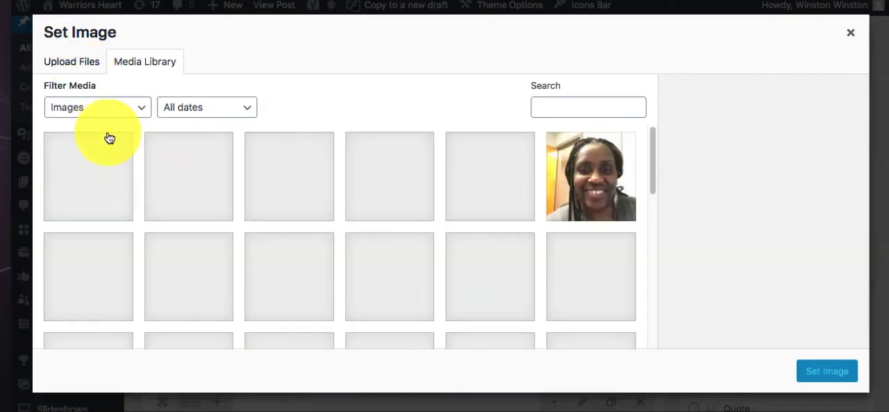
click(179, 164)
click(829, 372)
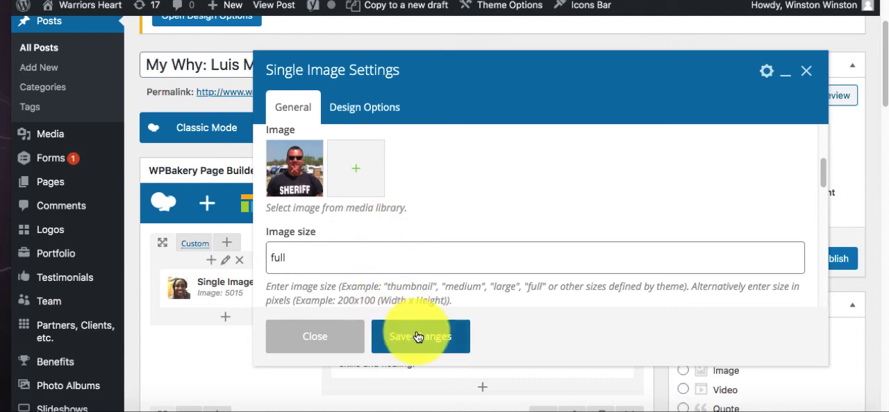
click(420, 336)
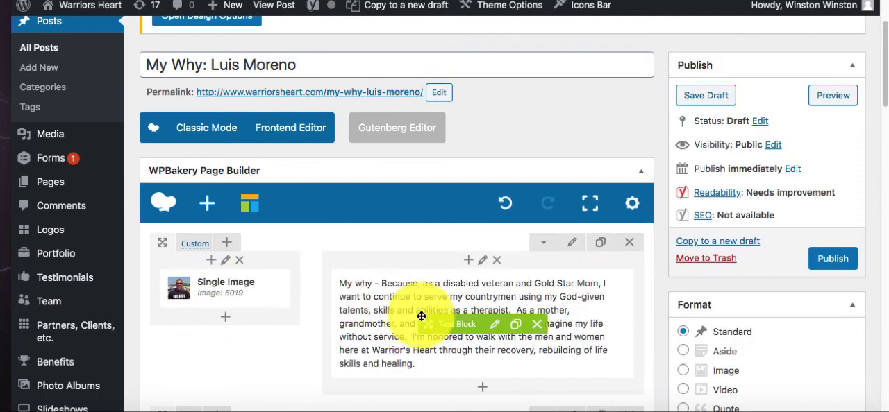
- Open the post's text block settings and select the bio document's two paragraphs about serving his community and Warriors Heart for copying
click(492, 330)
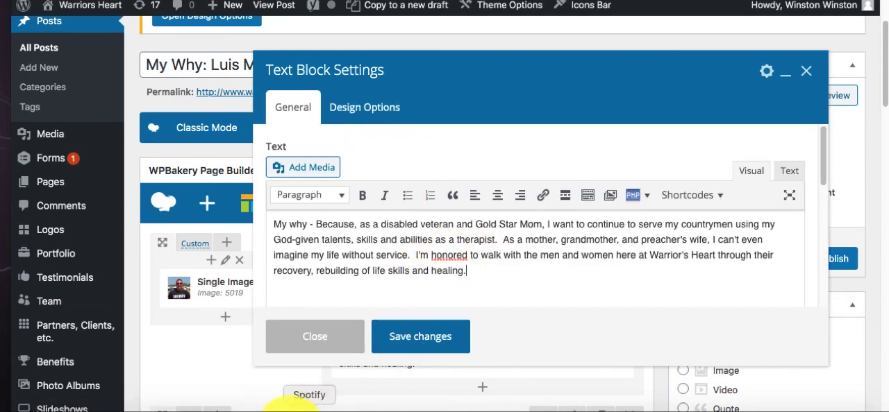
click(280, 410)
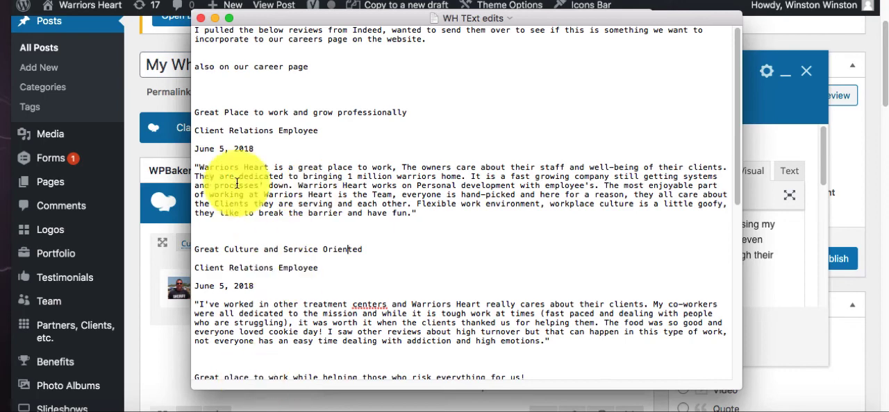
drag(320, 21, 536, 102)
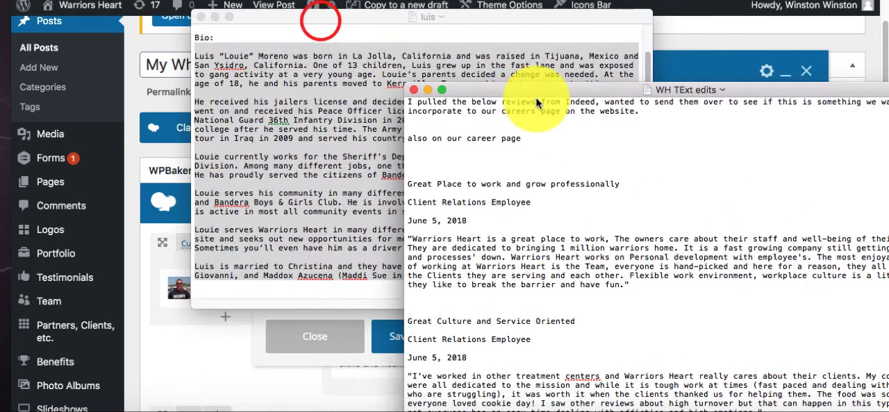
click(288, 100)
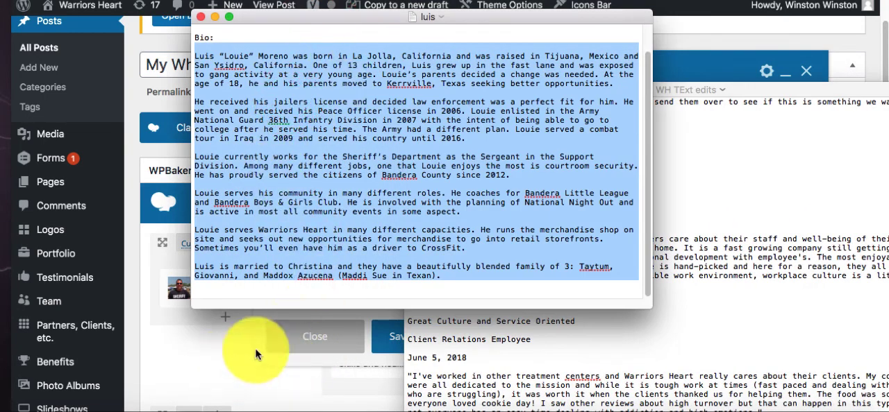
click(271, 248)
drag(464, 247, 175, 234)
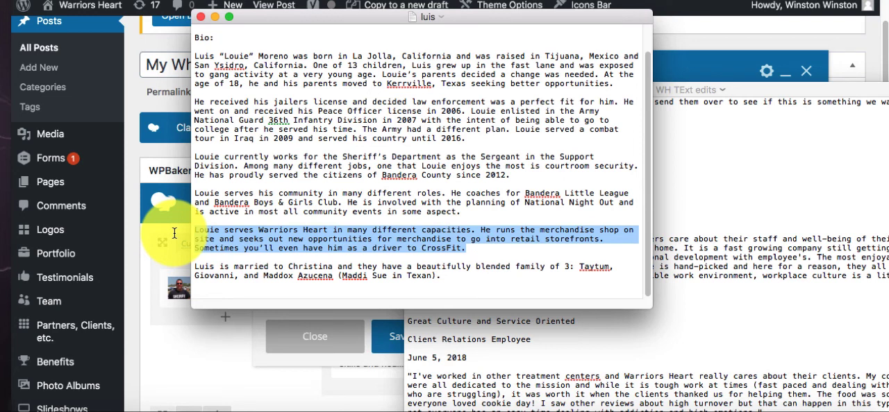
drag(175, 234, 166, 194)
key(ctrl+c)
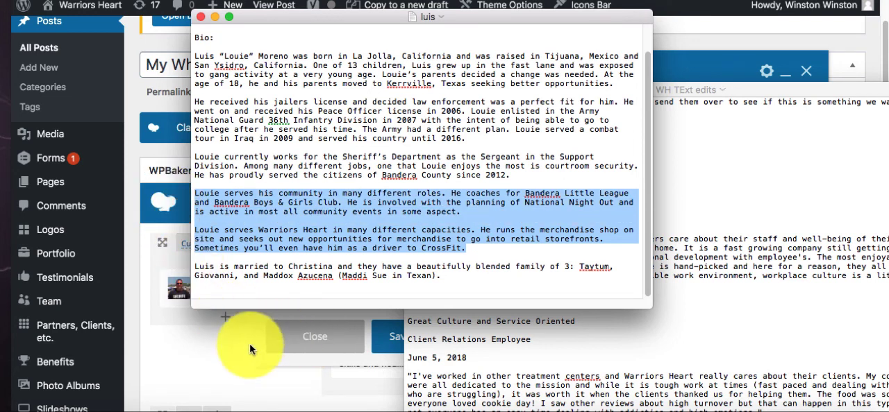
- Replace all the text in the post's text block with the two copied bio paragraphs and save the block
click(253, 341)
click(354, 271)
key(ctrl+a)
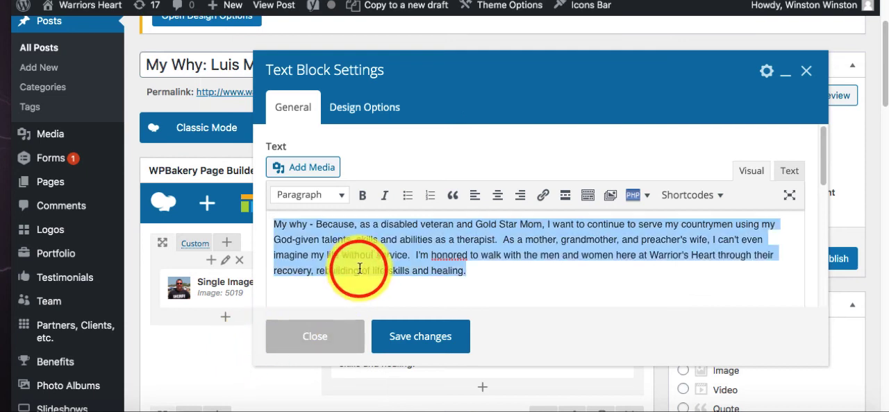
key(ctrl+v)
click(420, 332)
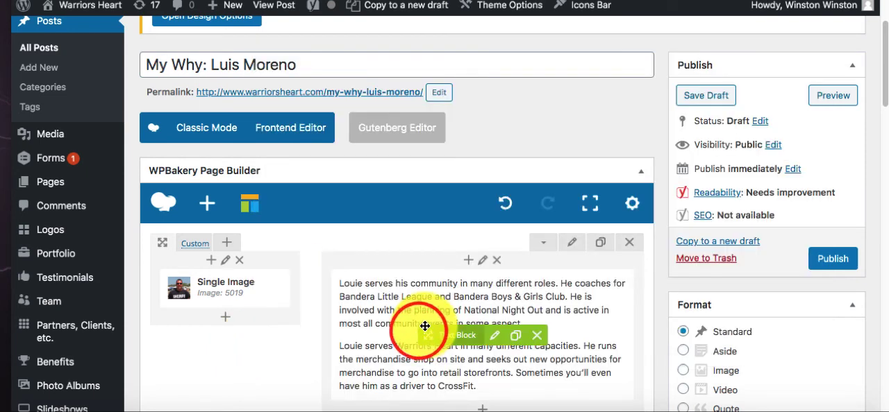
- Check the updated photo and text in the page builder, and save the My Why post as a draft
scroll(375, 309, down, 2)
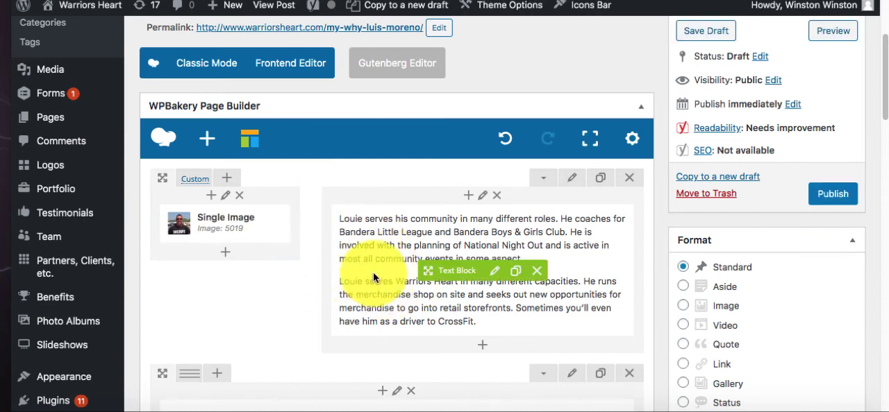
scroll(813, 215, up, 3)
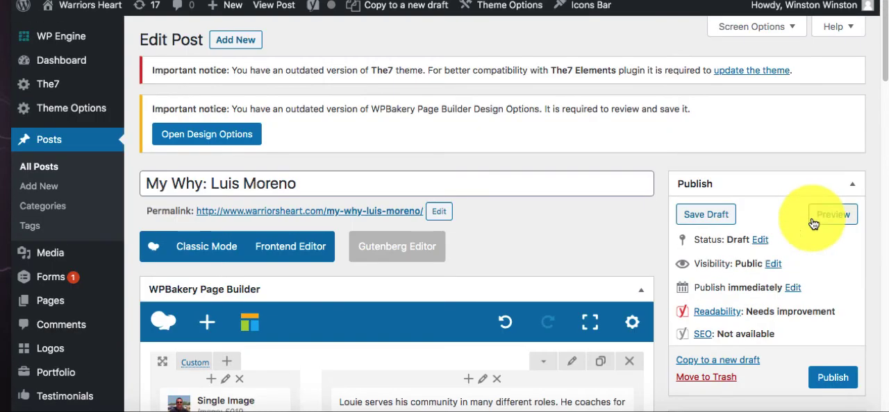
click(713, 216)
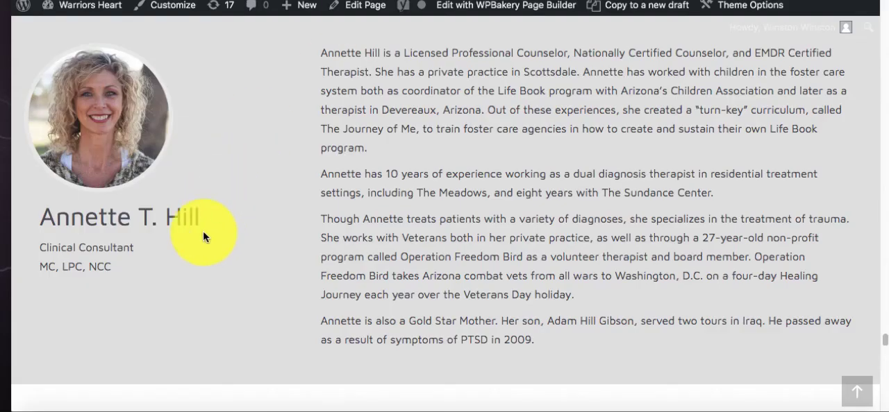
- Open the My Why post of the Client Relations member just above the Support Team, review its photo and text, and return to the team page
scroll(201, 225, up, 5)
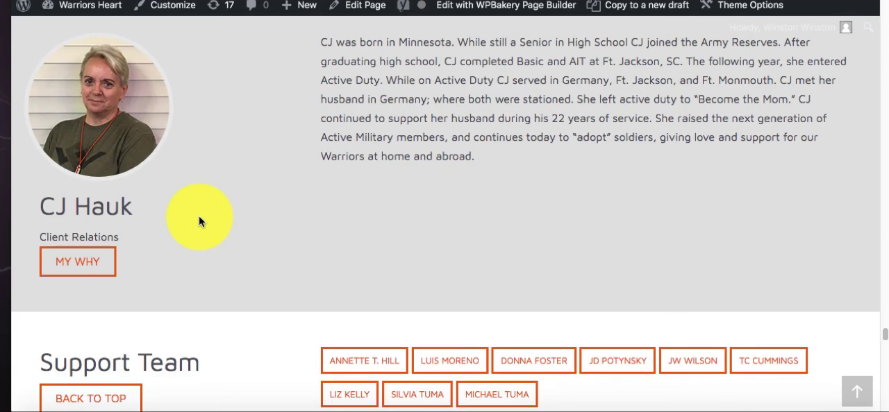
right_click(83, 267)
click(139, 162)
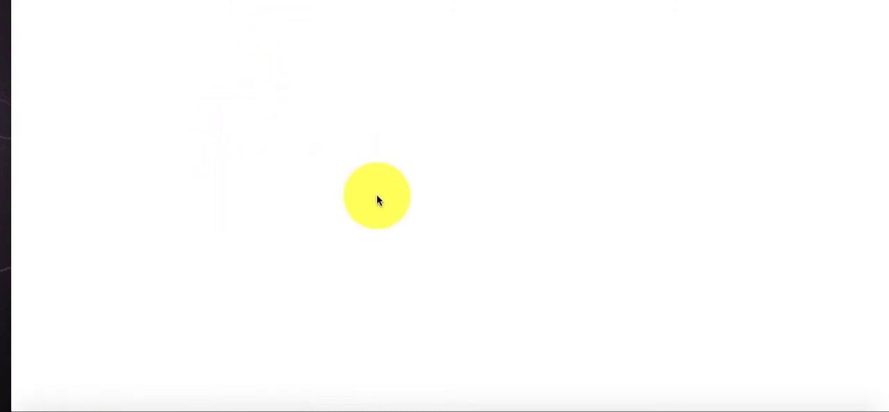
scroll(287, 280, down, 3)
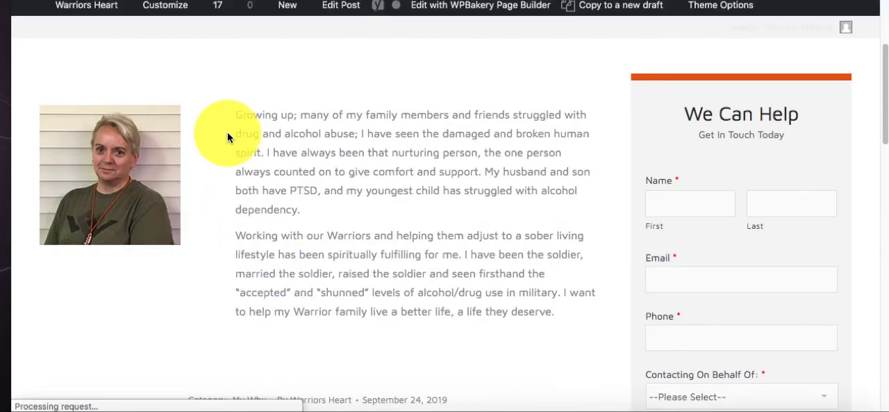
mouse_move(243, 116)
mouse_down()
mouse_move(319, 148)
mouse_move(407, 298)
mouse_move(457, 292)
mouse_up()
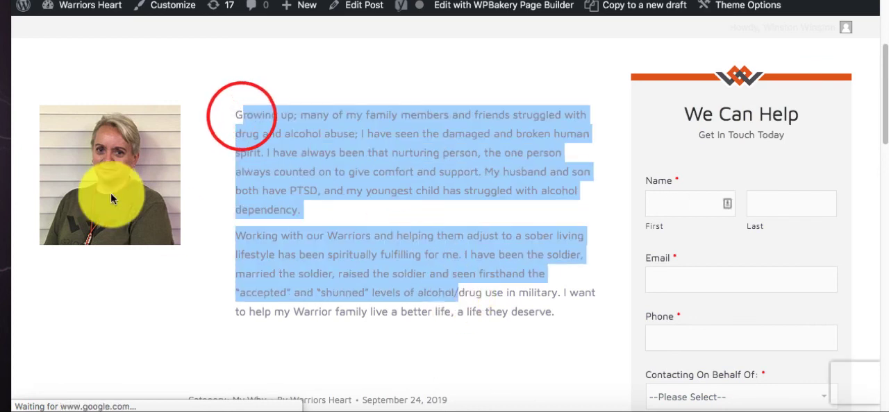
scroll(195, 165, up, 3)
click(409, 1)
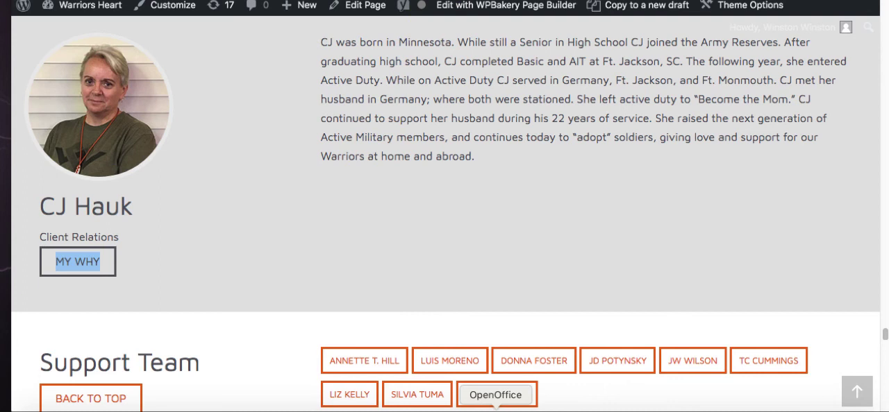
- Go back to the start of the Meet The Team page and open the site's Media page
click(457, 411)
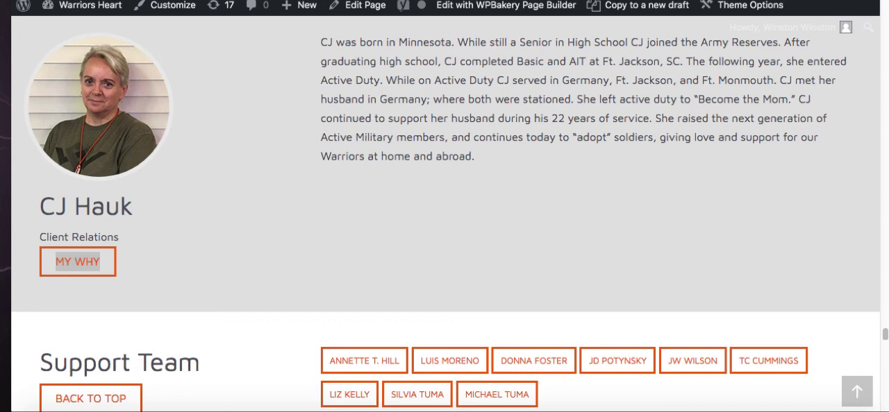
scroll(486, 77, down, 15)
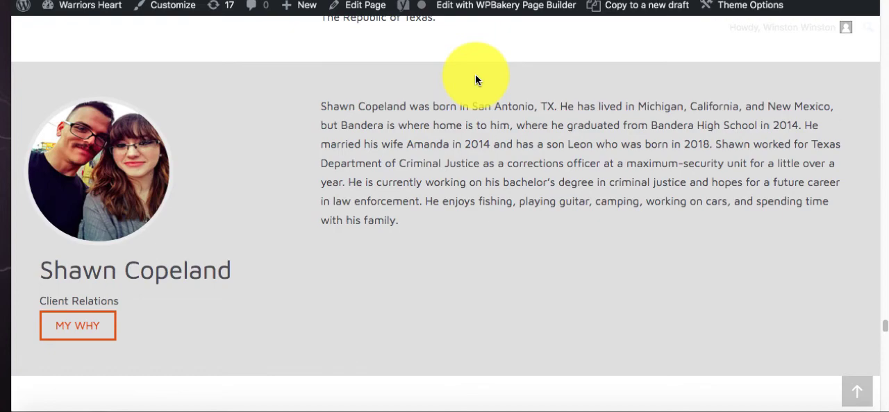
scroll(475, 78, up, 5)
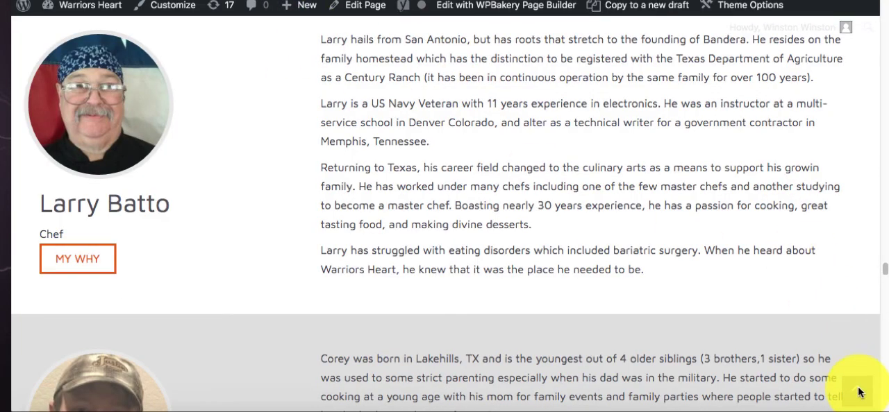
scroll(818, 269, down, 12)
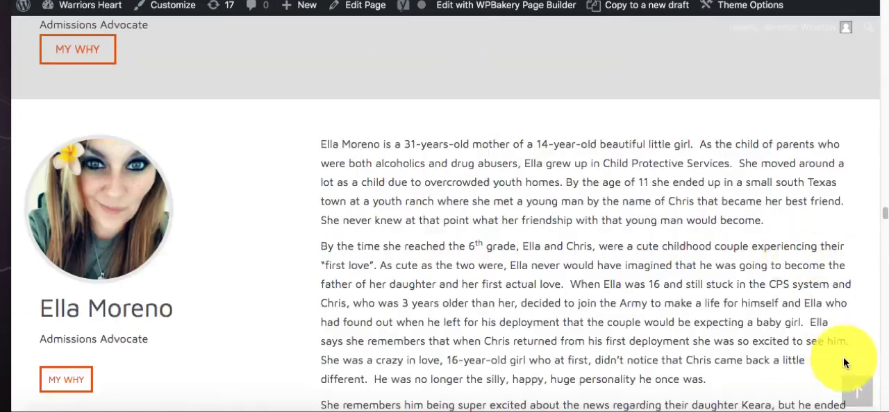
drag(884, 213, 883, 5)
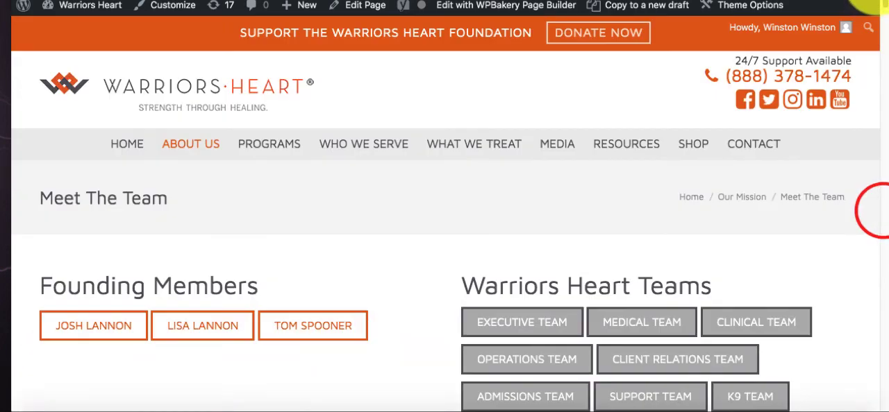
click(561, 152)
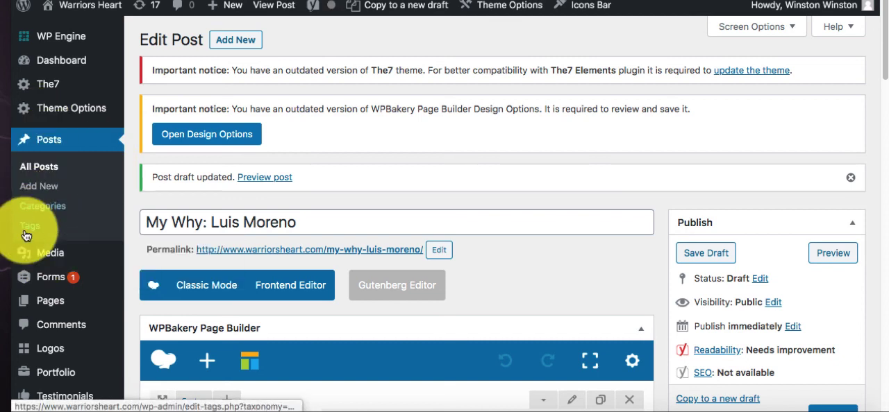
mouse_move(141, 302)
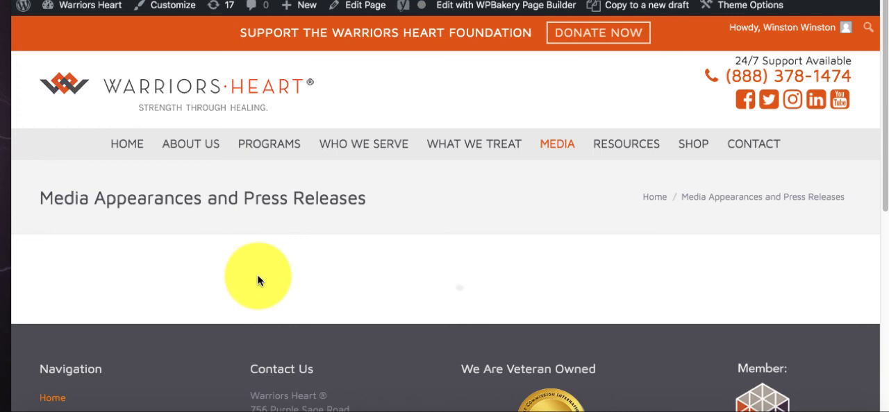
click(455, 410)
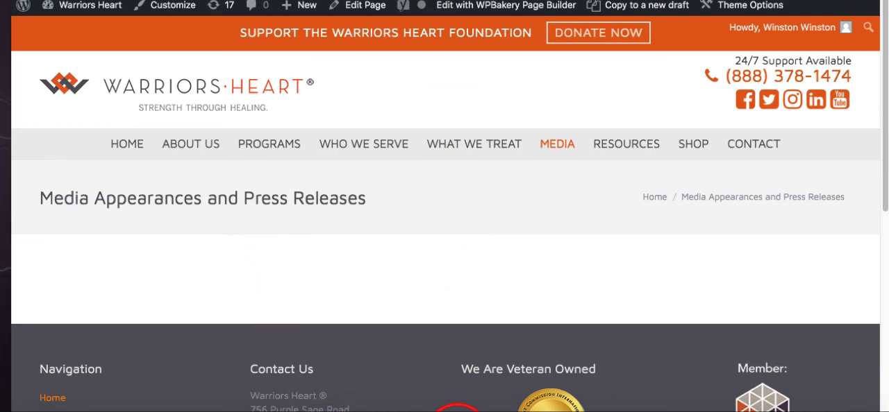